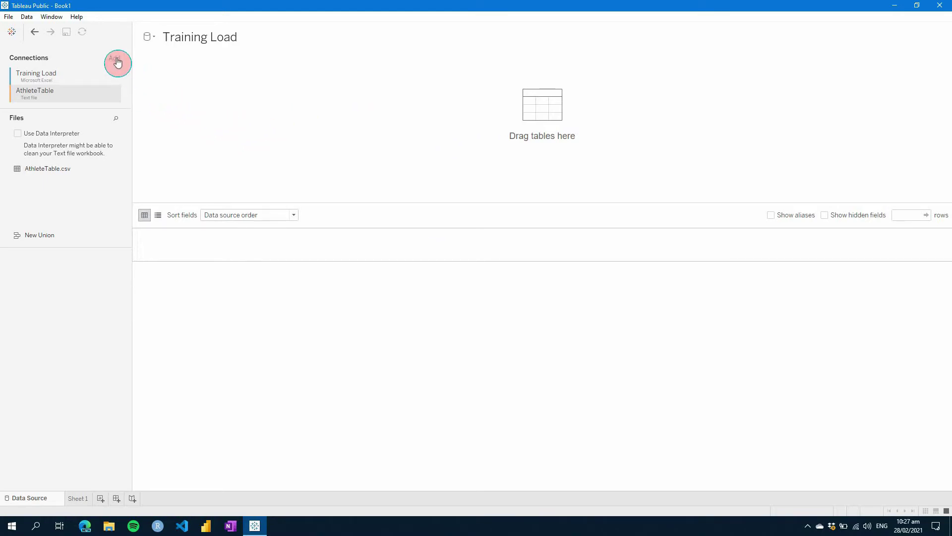
Preview the LoadData rows of the Training Load workbook, then return to its sheet list
click(115, 59)
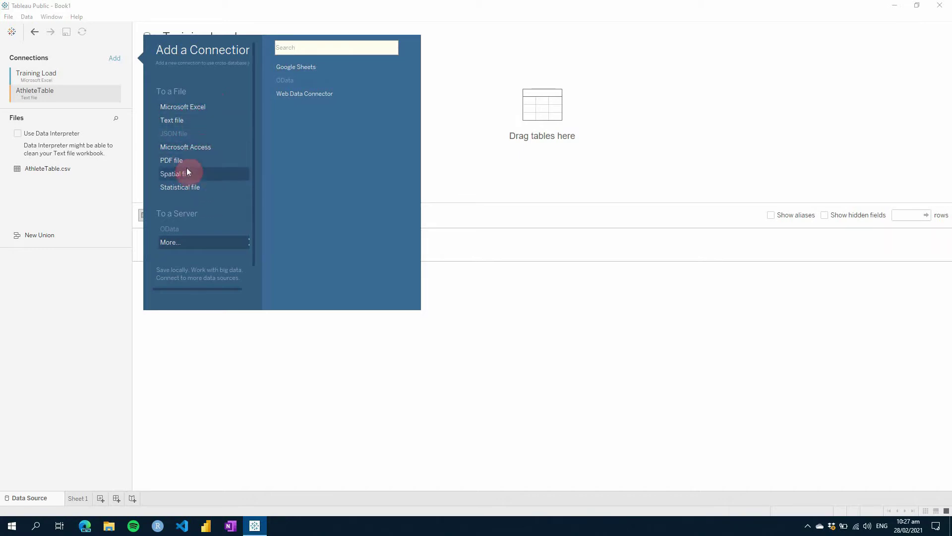
click(78, 303)
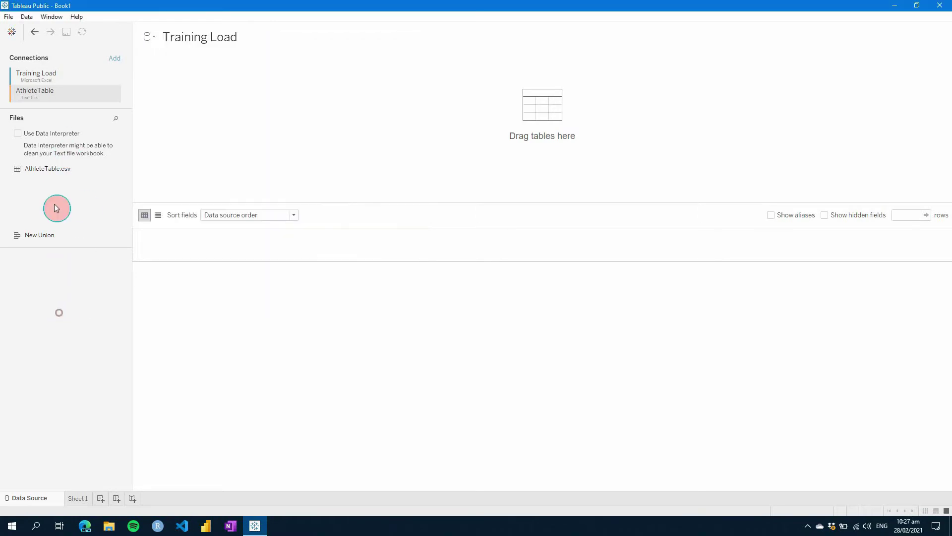
click(44, 76)
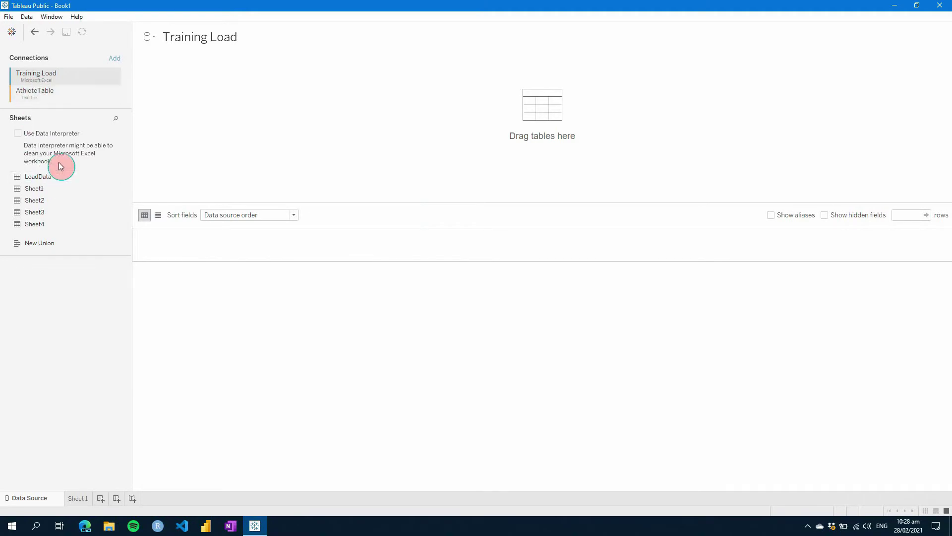
click(116, 177)
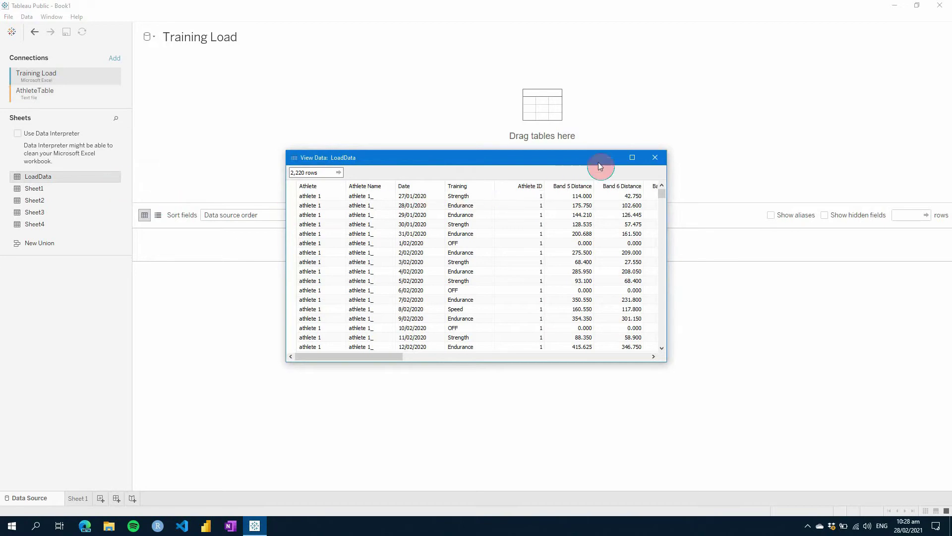
click(654, 157)
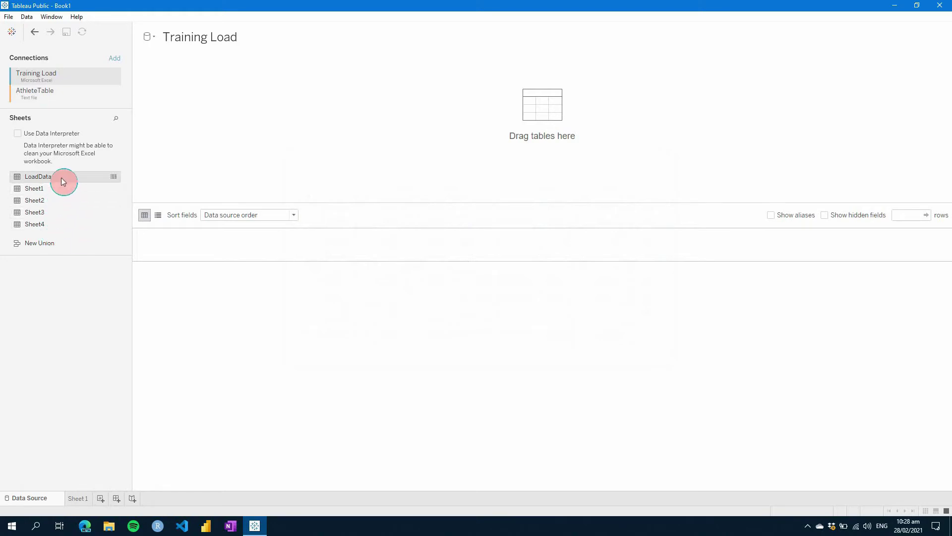
Put LoadData on the canvas and check the Athlete ID column's options
drag(16, 180, 174, 118)
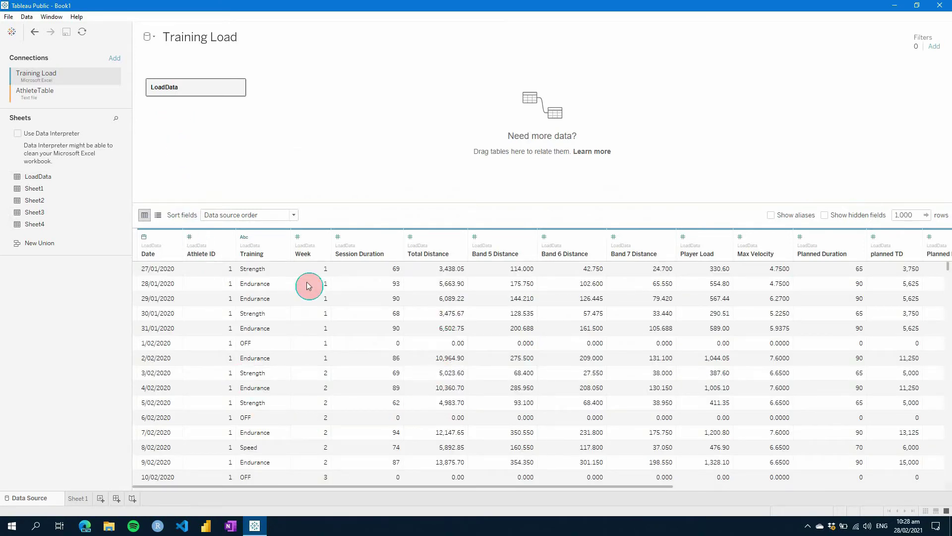
drag(333, 493, 212, 483)
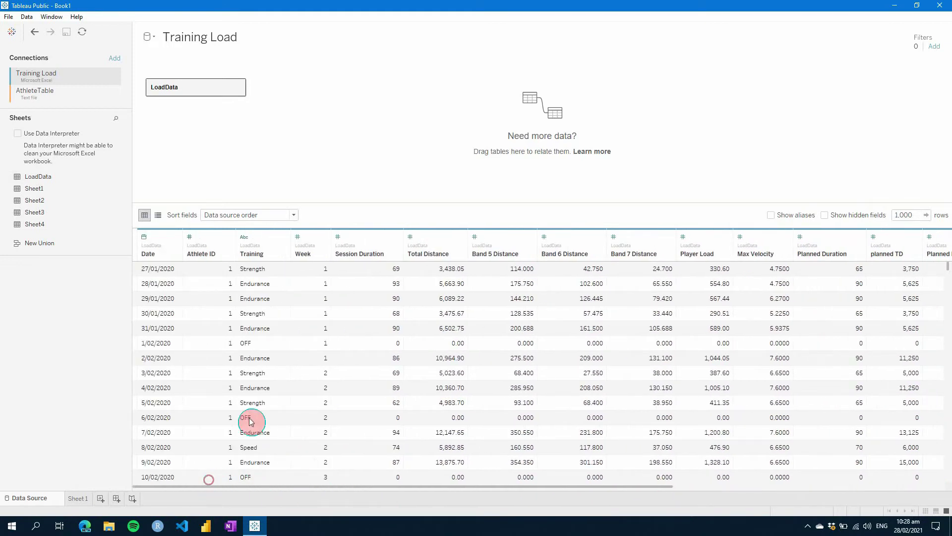
right_click(197, 247)
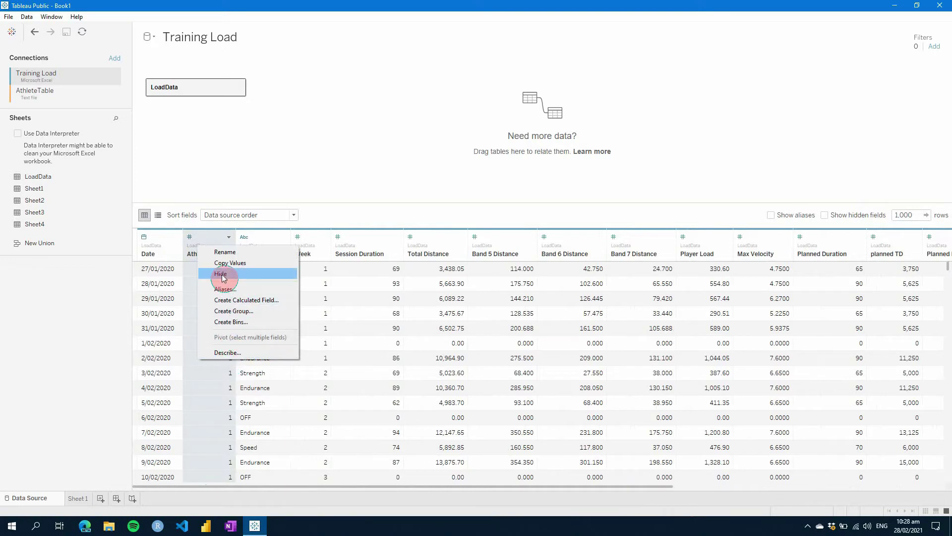
click(367, 489)
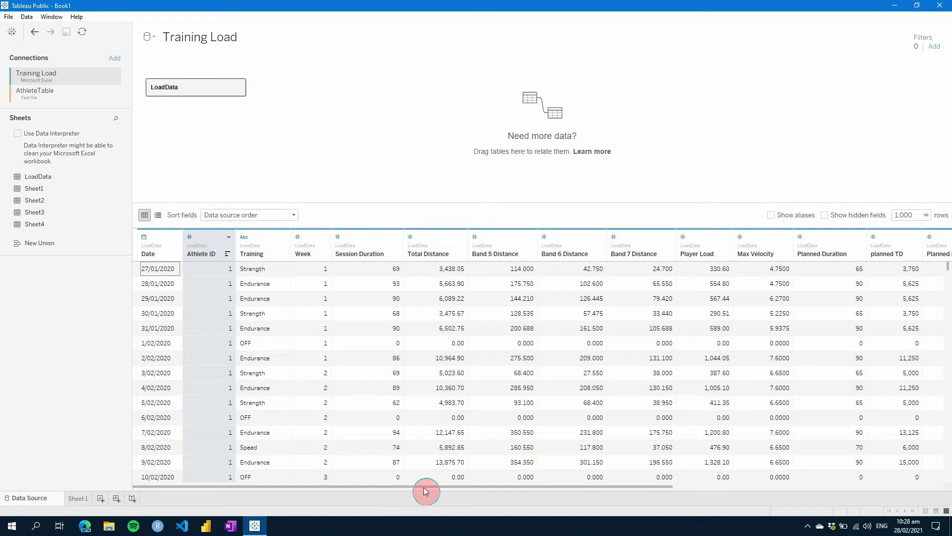
Check the Planned Max V column's options, then list the AthleteTable connection's files
drag(425, 491, 695, 491)
right_click(911, 250)
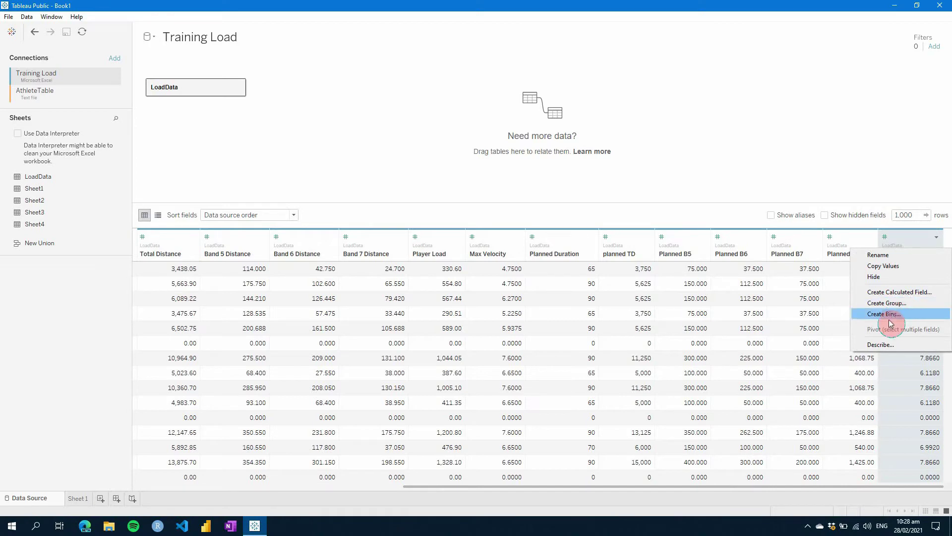
click(863, 491)
drag(863, 491, 485, 450)
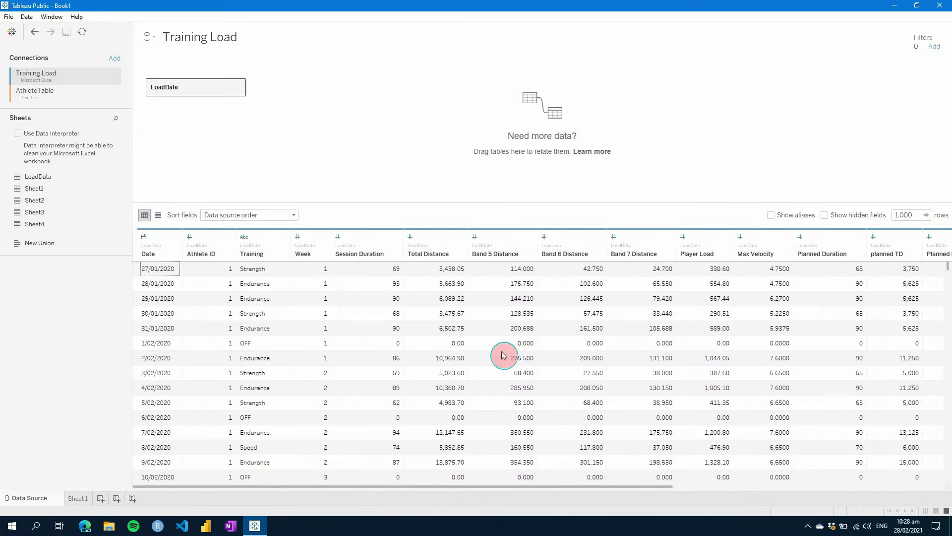
click(53, 101)
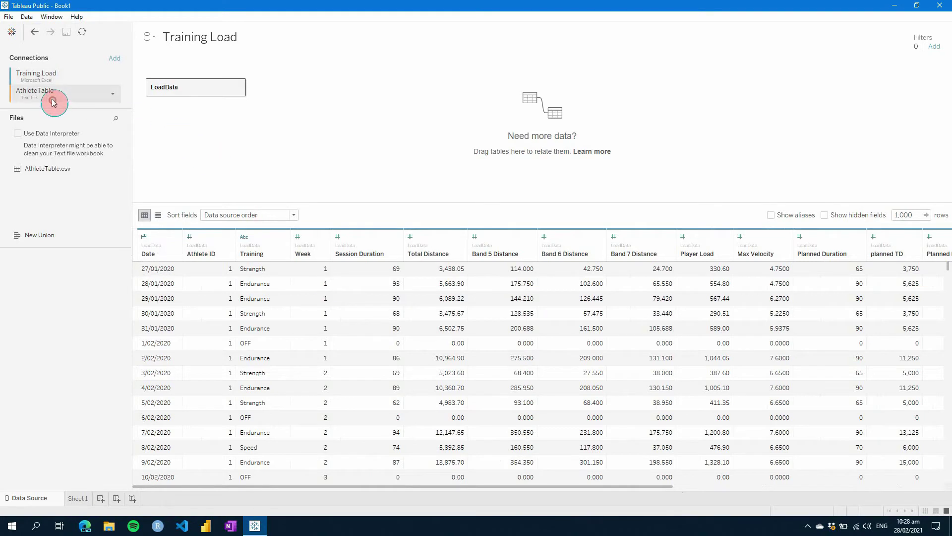
Add AthleteTable.csv beside LoadData, related on Athlete ID = Athlete ID (AthleteTable.csv)
click(31, 170)
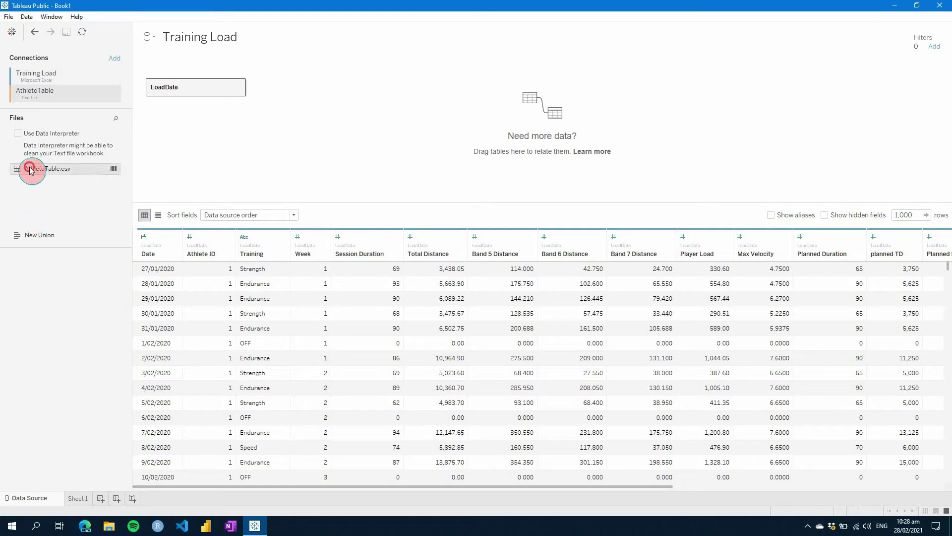
mouse_move(23, 176)
mouse_down()
mouse_move(42, 203)
mouse_move(233, 187)
mouse_move(311, 144)
mouse_move(350, 97)
mouse_move(335, 86)
mouse_up()
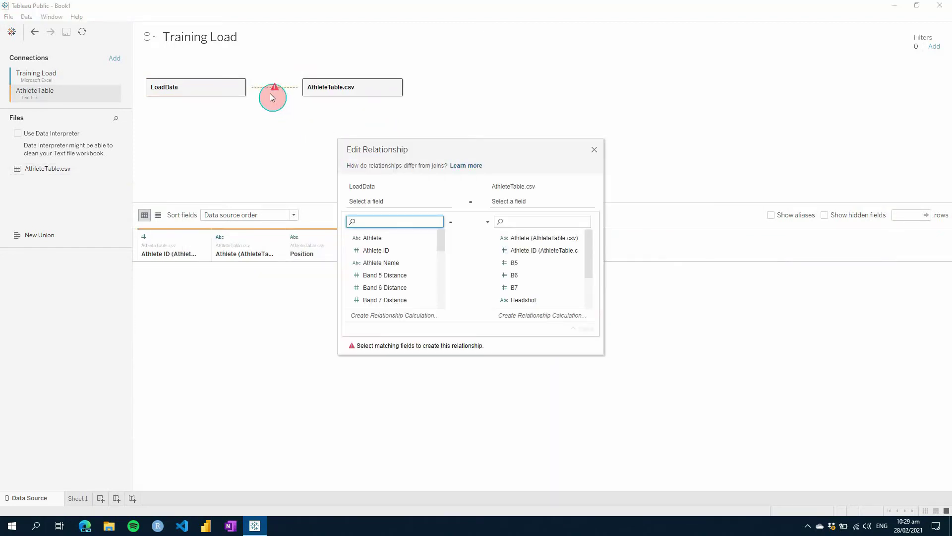
click(370, 251)
click(514, 250)
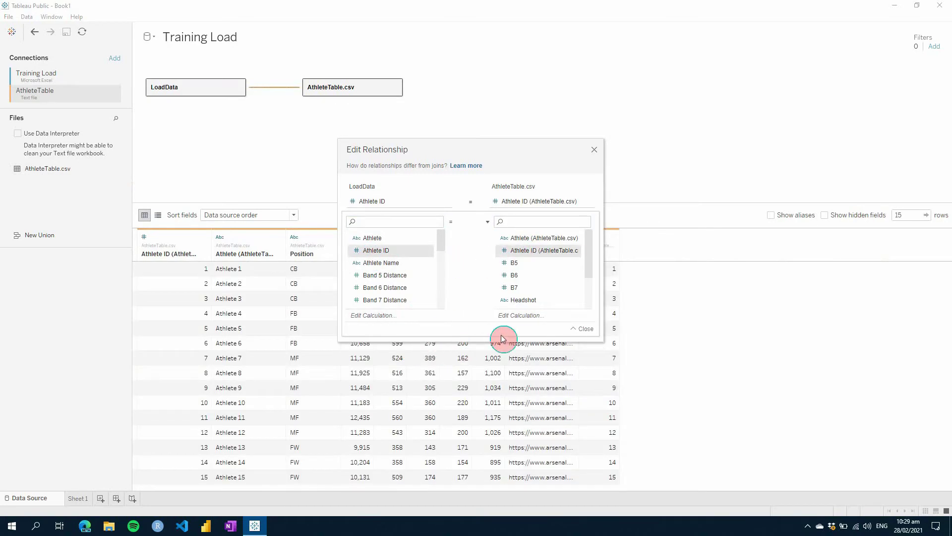
click(595, 151)
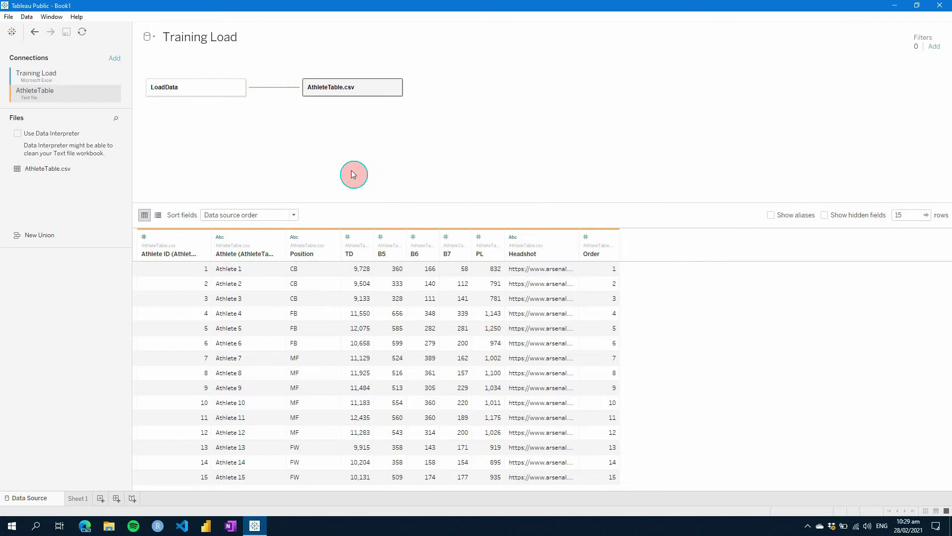
click(395, 87)
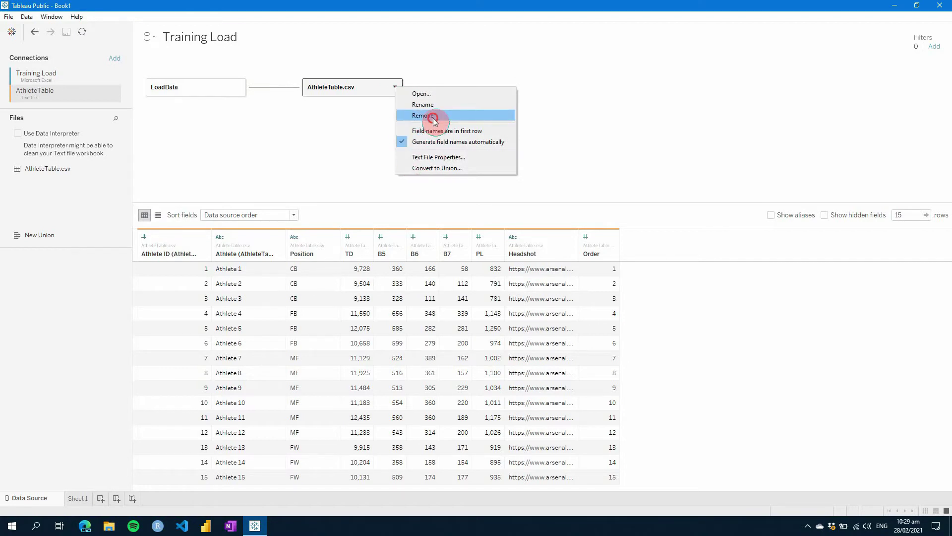
Remove the related AthleteTable.csv table from the data source
click(433, 117)
scroll(295, 391, down, 5)
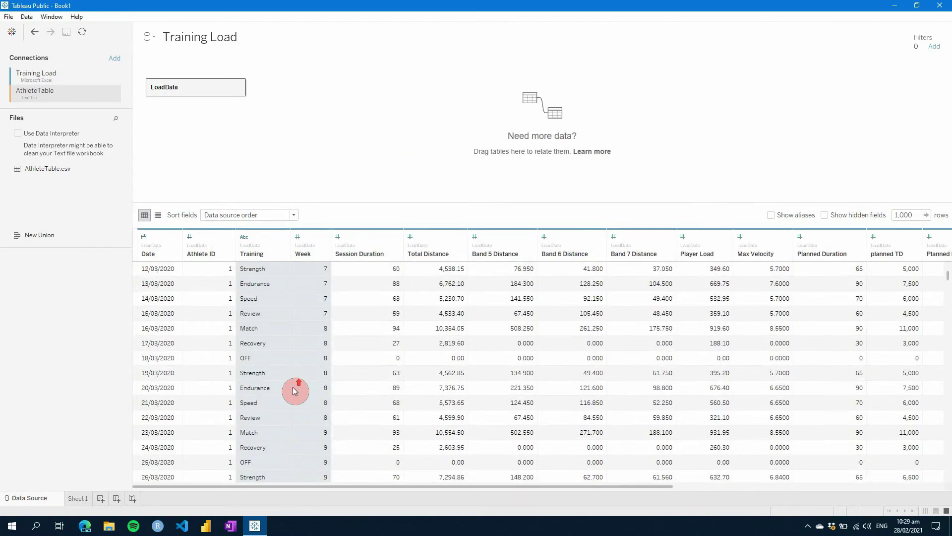
scroll(295, 390, up, 5)
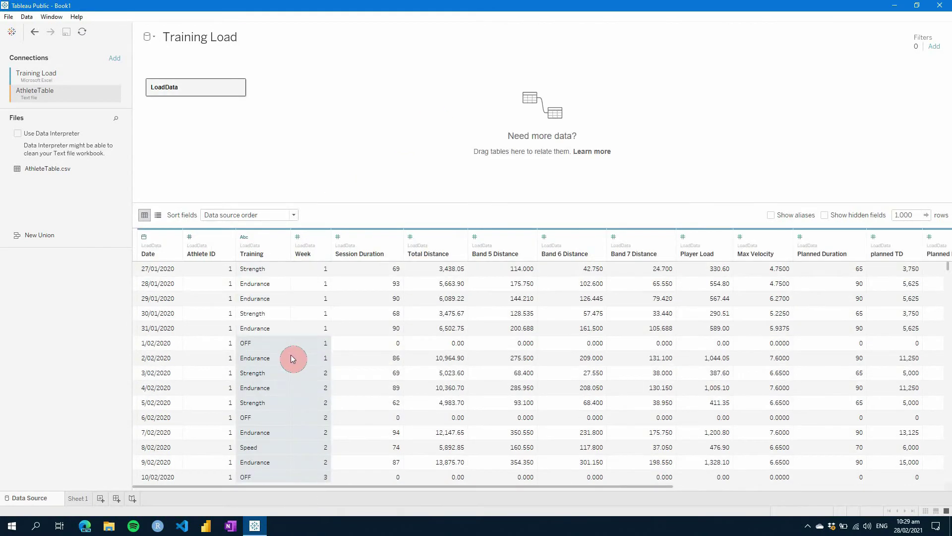
Inside LoadData, left-join AthleteTable.csv on Athlete ID
double_click(187, 88)
drag(45, 169, 316, 104)
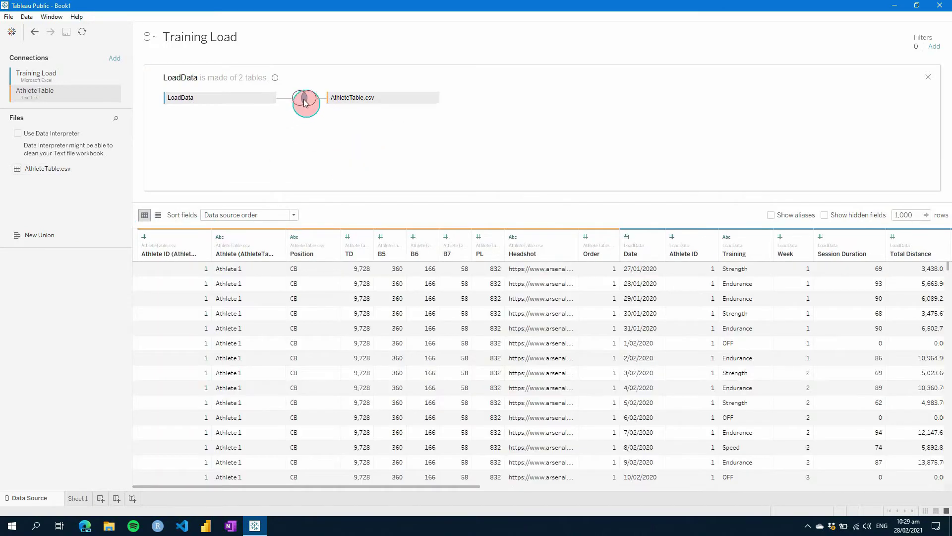
click(305, 101)
click(284, 147)
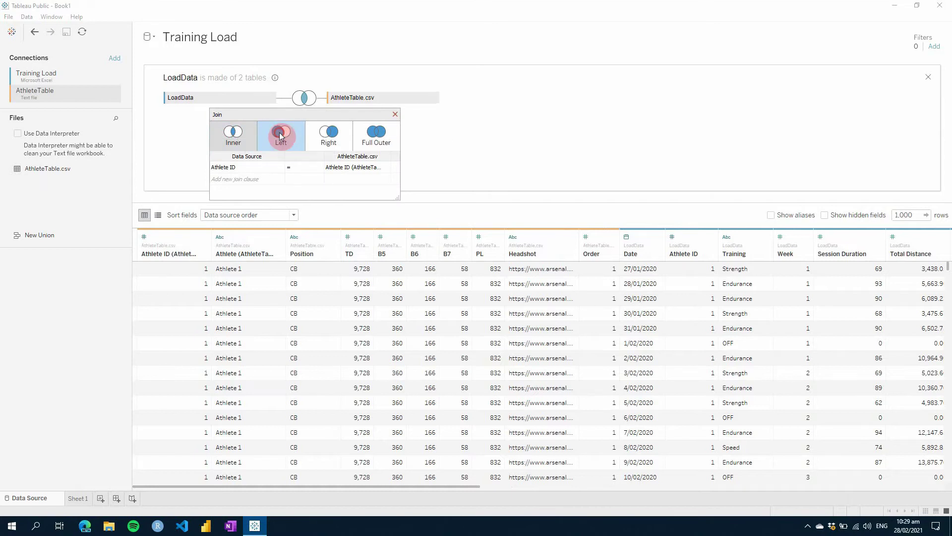
click(349, 130)
click(448, 134)
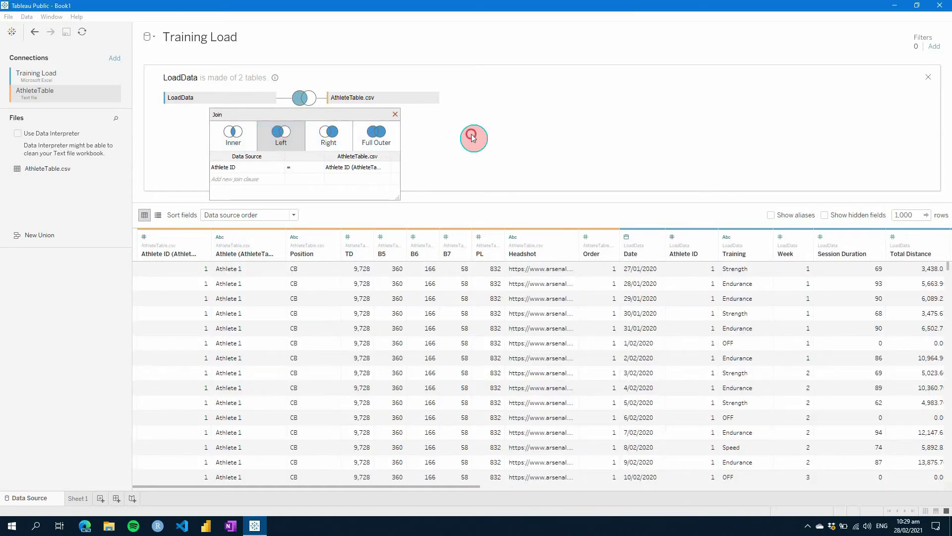
click(398, 119)
Scroll through the combined athlete and training-load rows in the preview
click(217, 116)
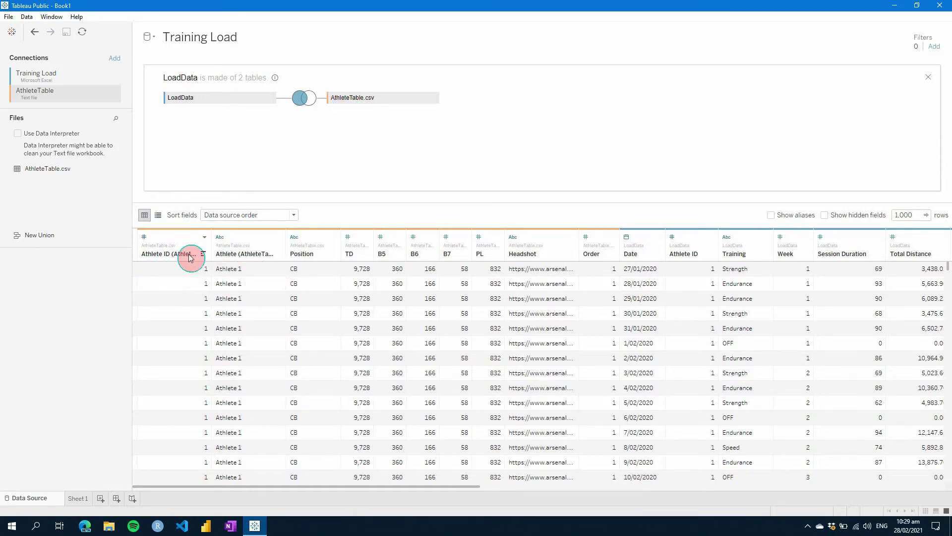
scroll(262, 300, down, 2)
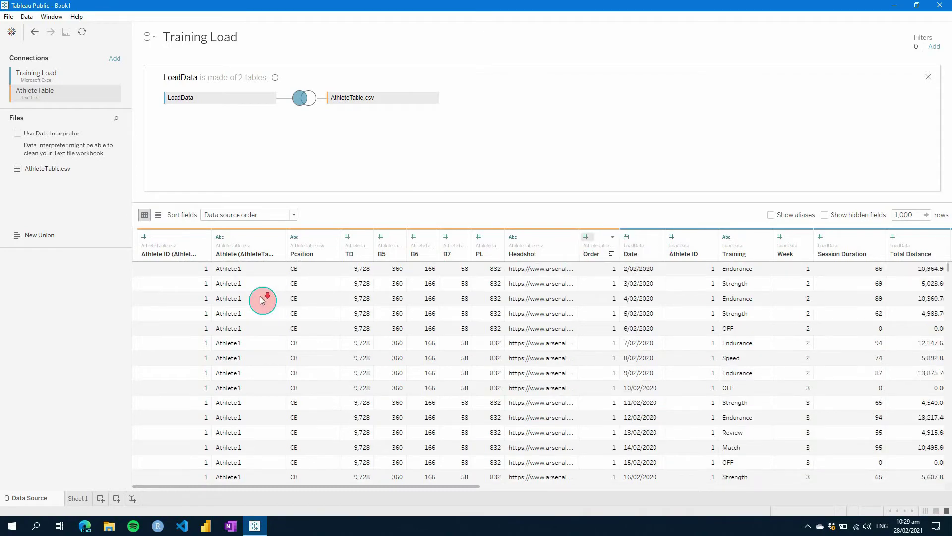
scroll(262, 300, down, 20)
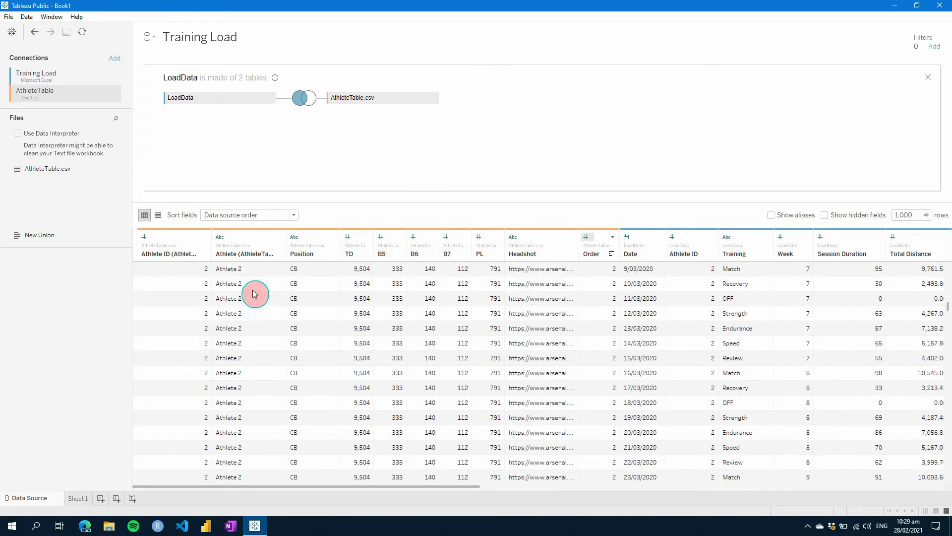
scroll(255, 294, down, 20)
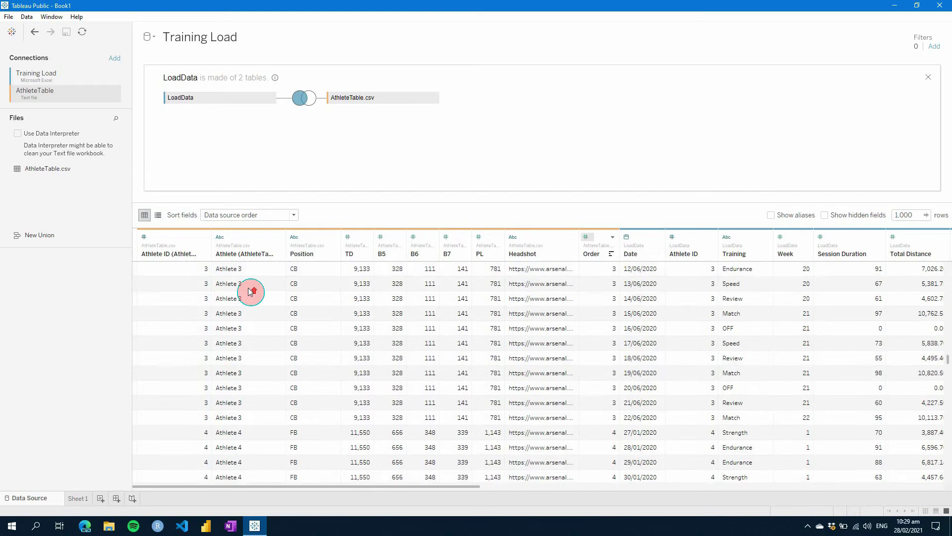
scroll(250, 293, up, 15)
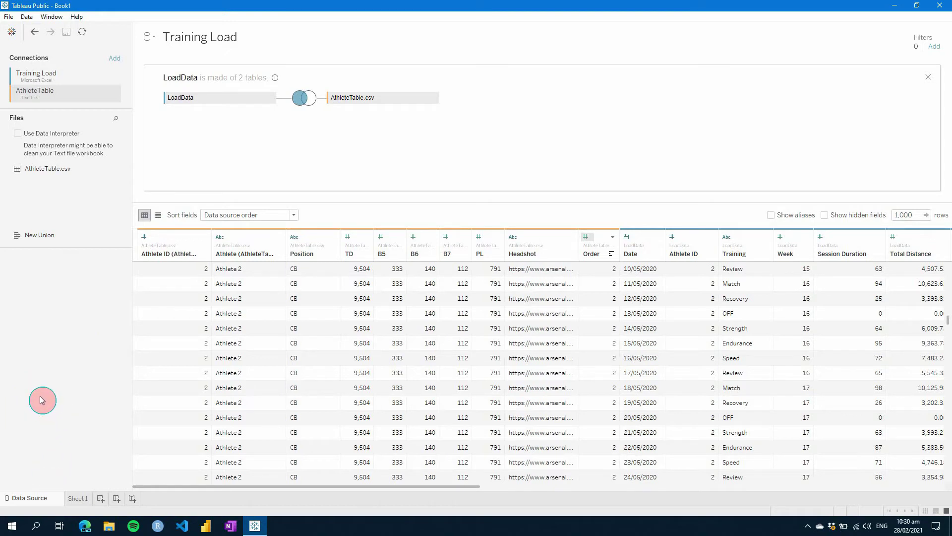
Rename the Sheet 1 worksheet to 'Total Distance'
click(79, 497)
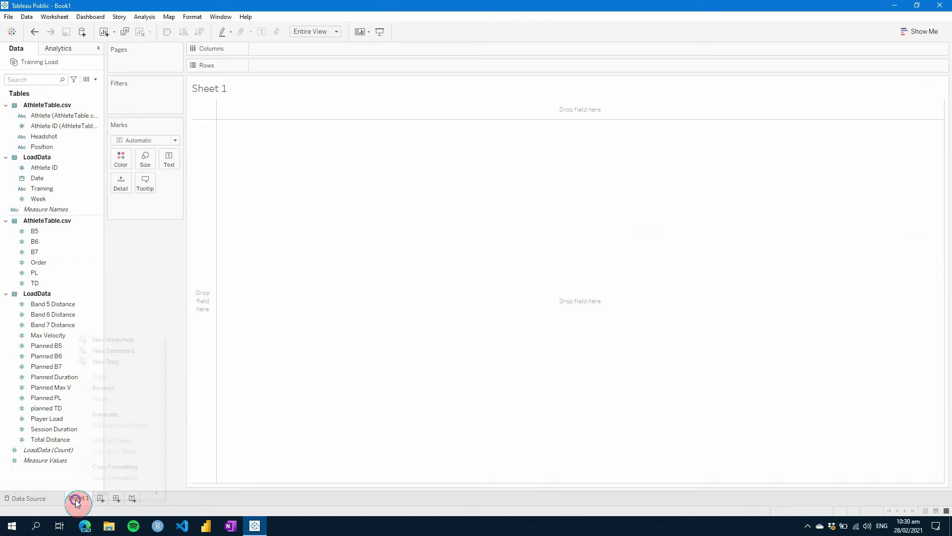
click(96, 387)
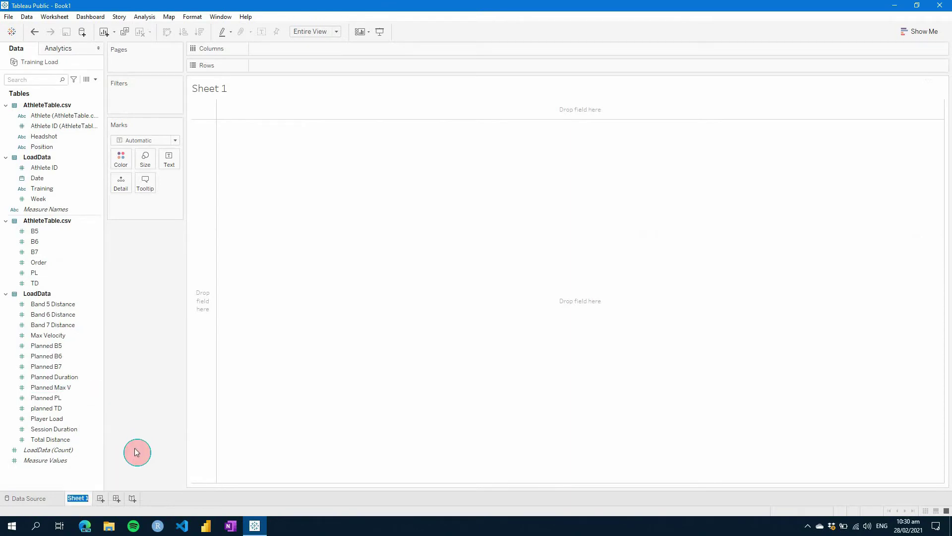
text(Total Distance)
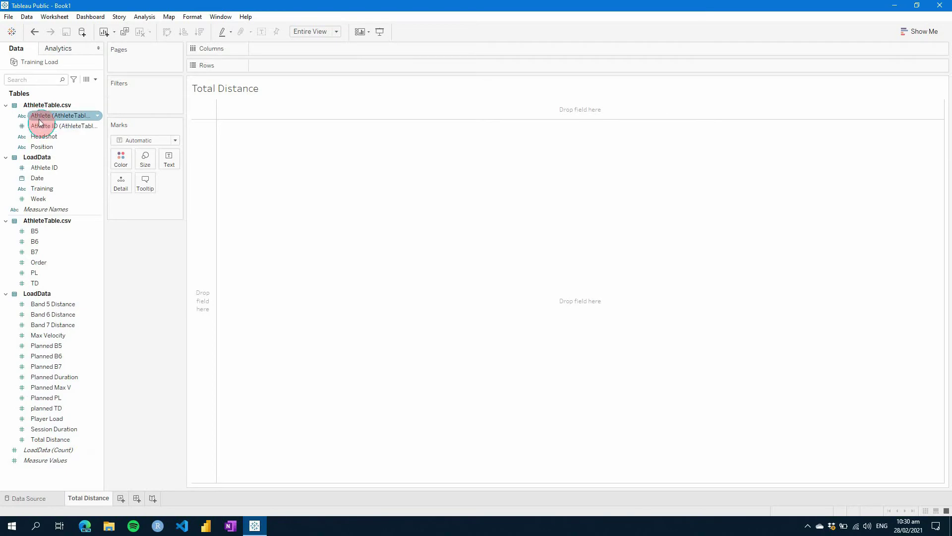
drag(43, 117, 273, 66)
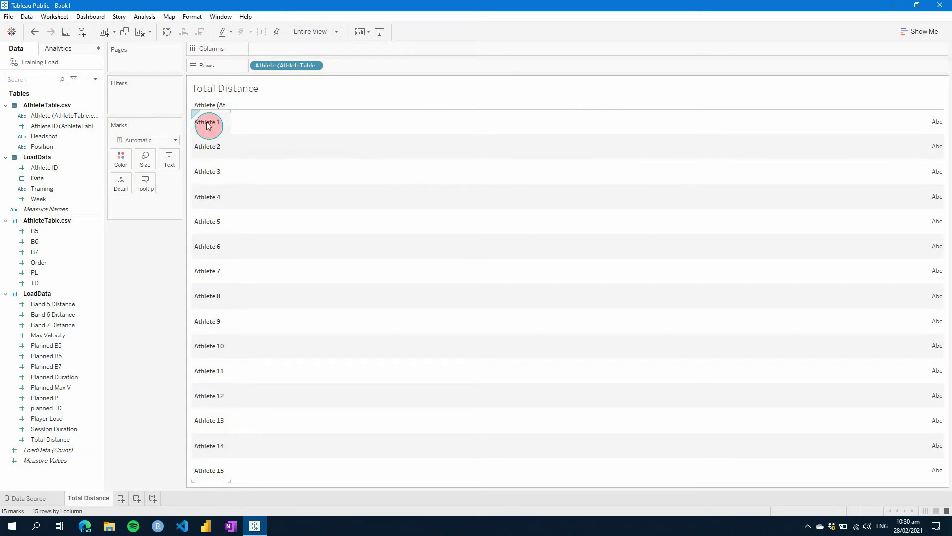
drag(42, 440, 263, 52)
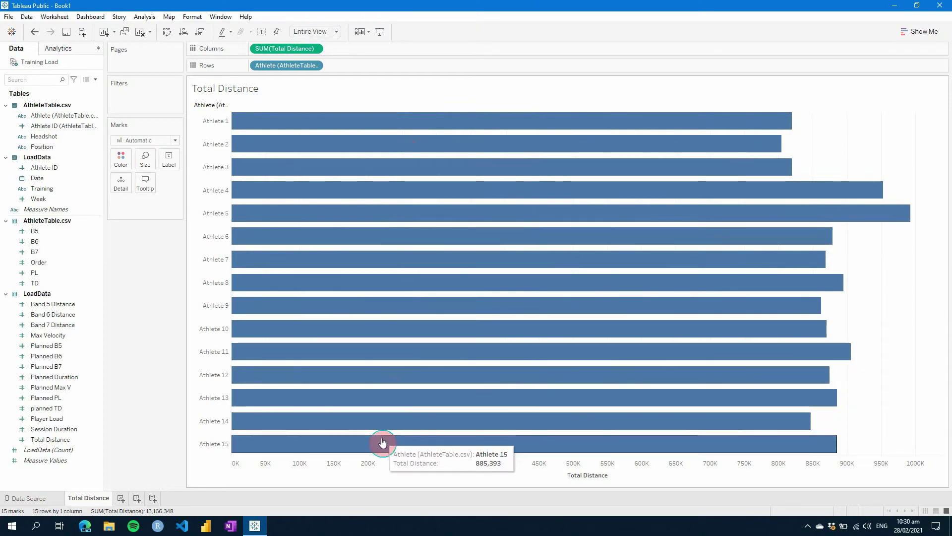
drag(38, 179, 121, 91)
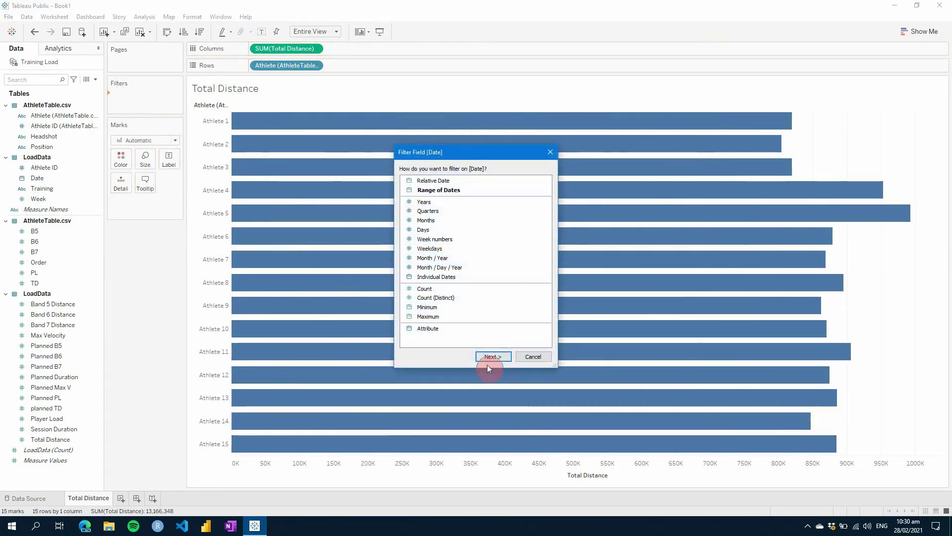
Set the Date filter to Individual Dates with only 4/02/2020 kept
click(434, 276)
click(493, 356)
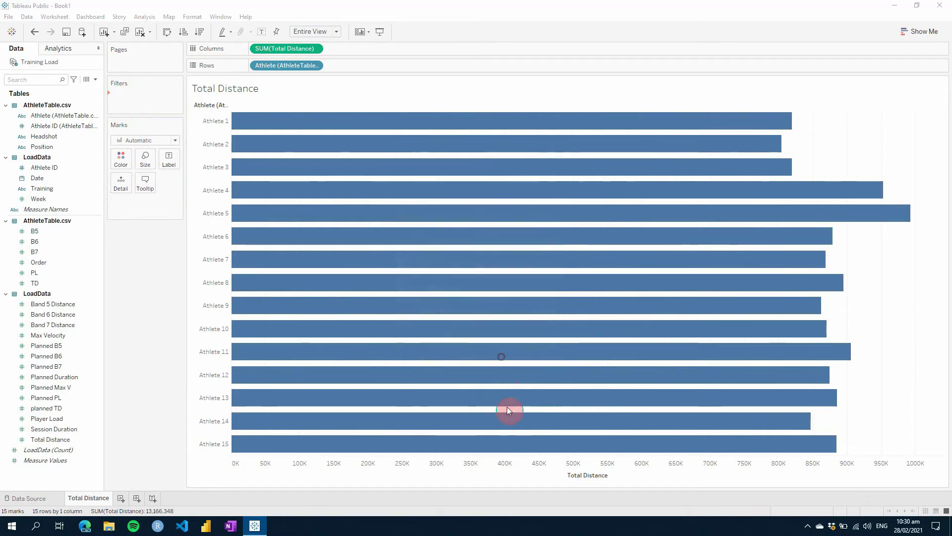
click(383, 254)
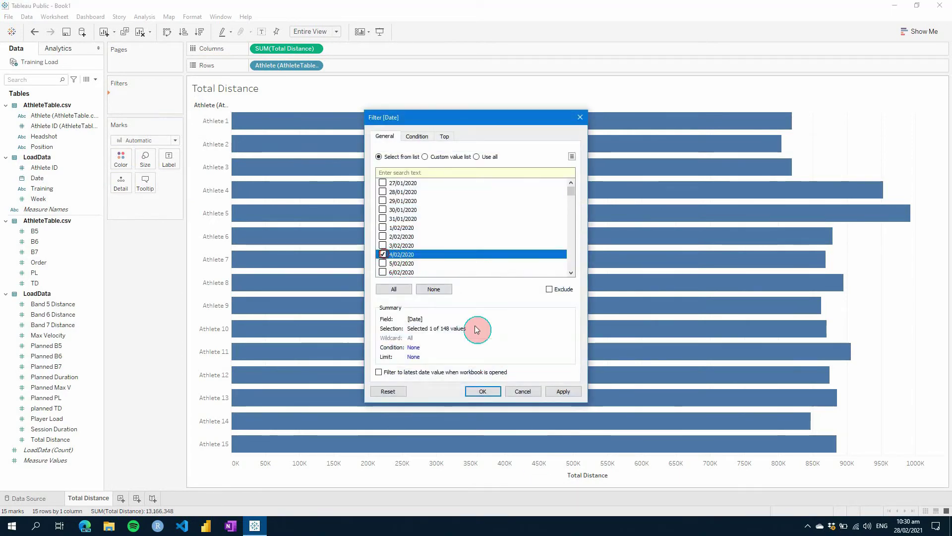
click(563, 392)
click(482, 391)
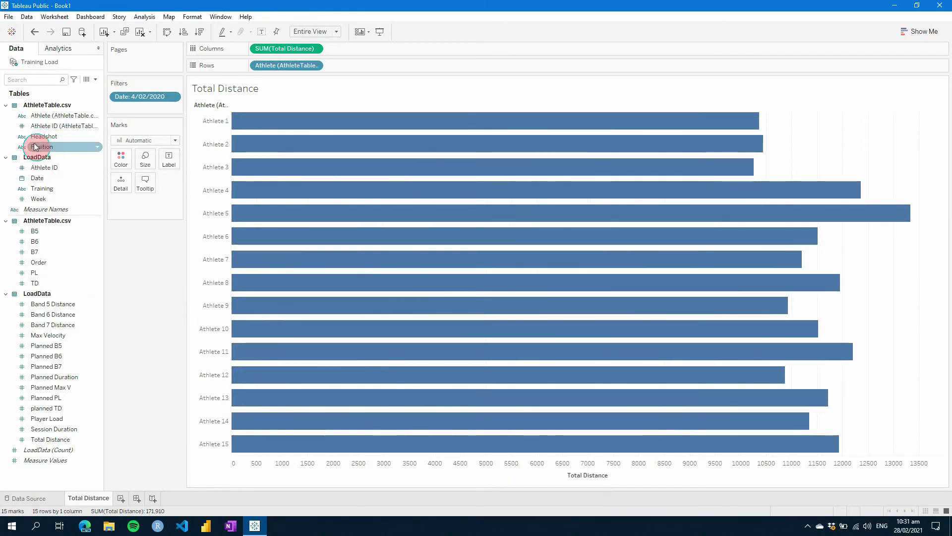
Put Position on Rows before Athlete and manually sort it CB, FB, MF, FW
drag(34, 147, 238, 110)
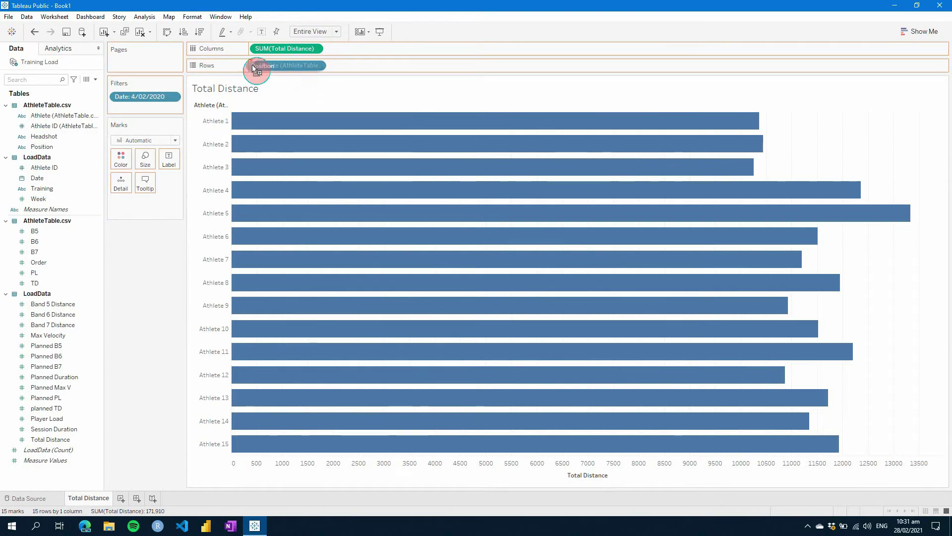
drag(254, 68, 250, 65)
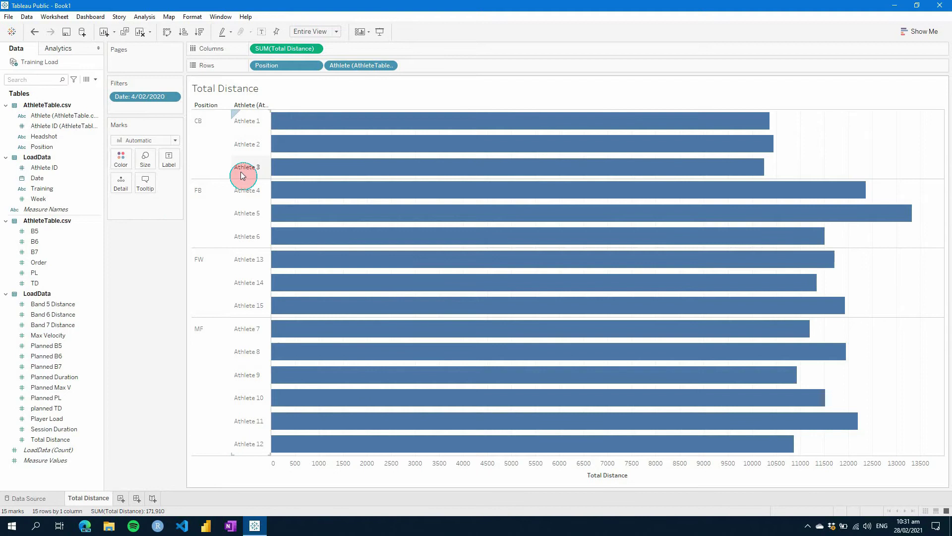
right_click(277, 65)
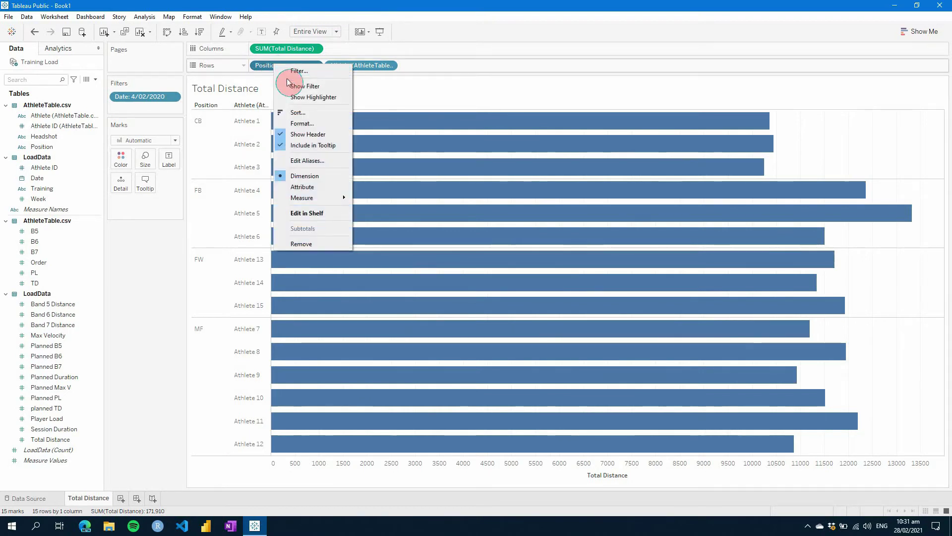
click(299, 113)
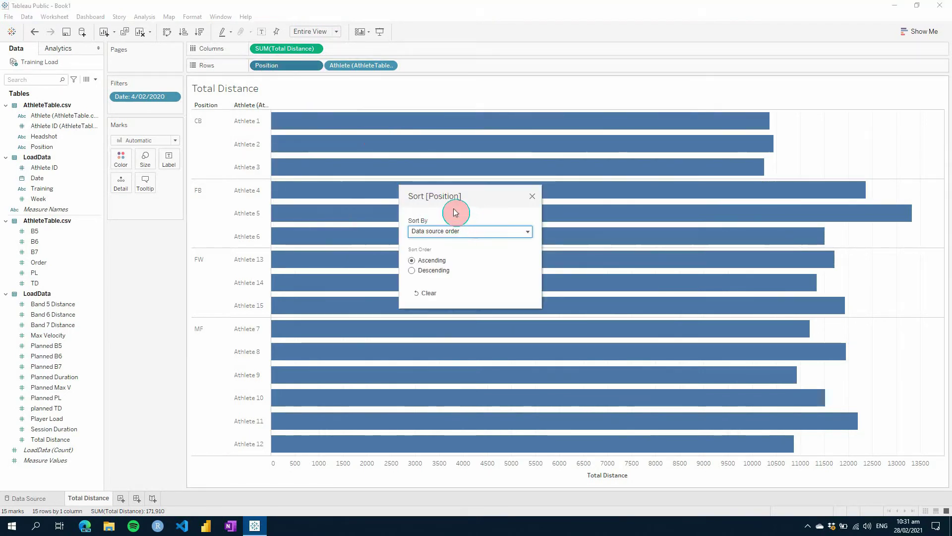
click(463, 231)
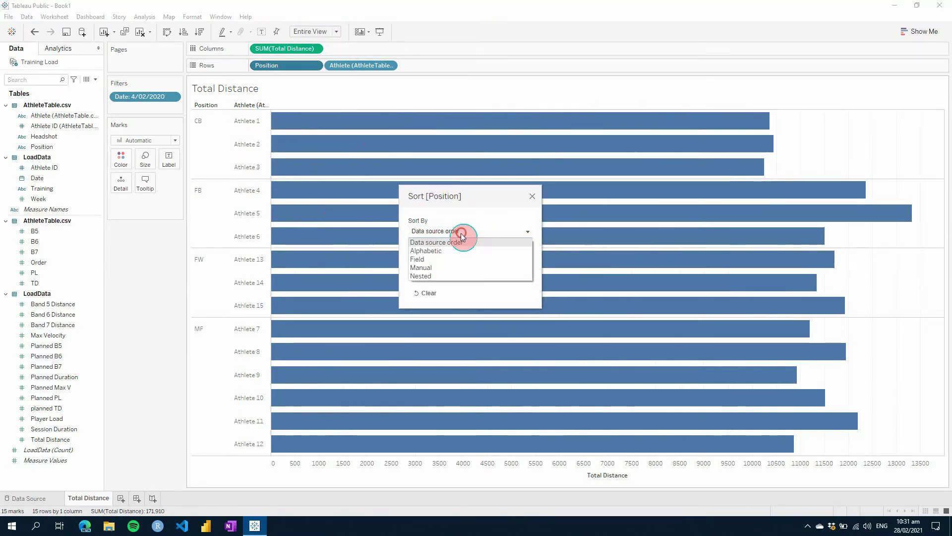
click(442, 253)
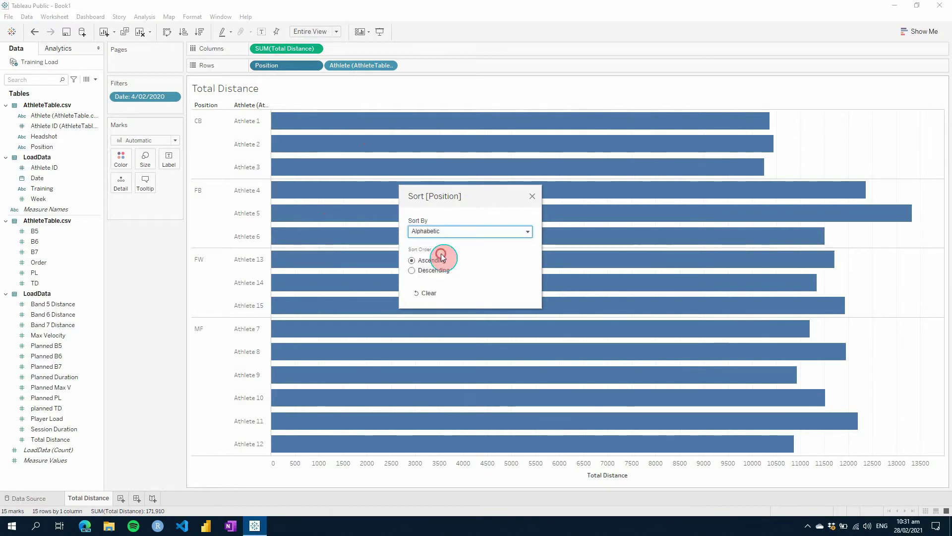
click(457, 234)
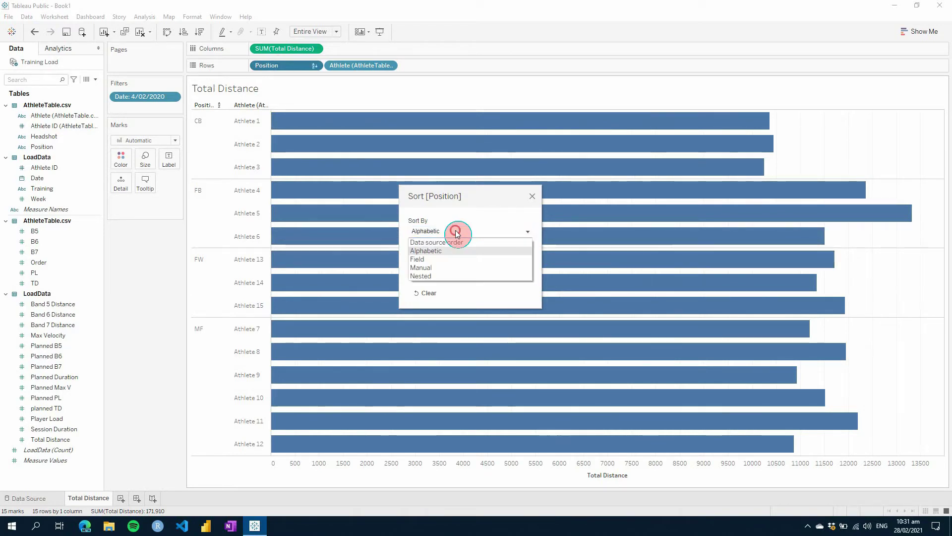
click(425, 268)
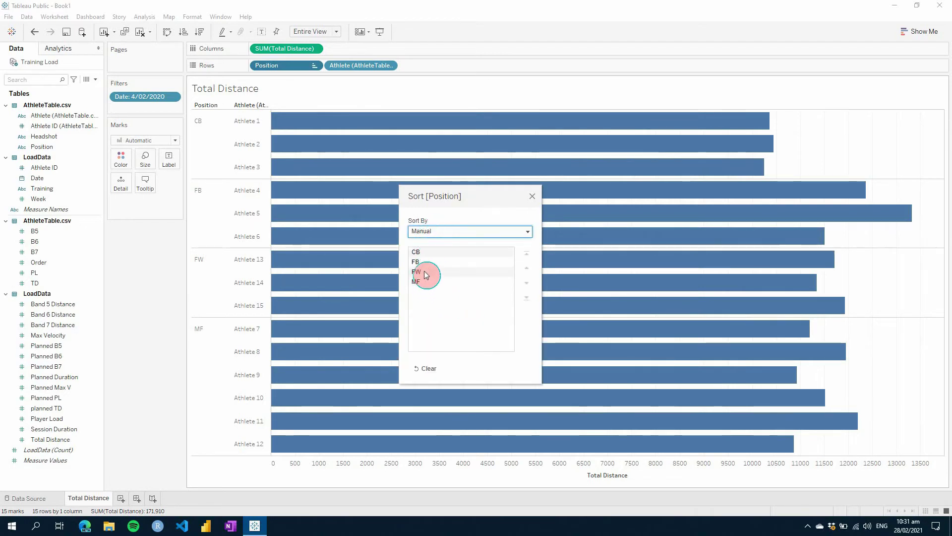
drag(425, 275, 425, 285)
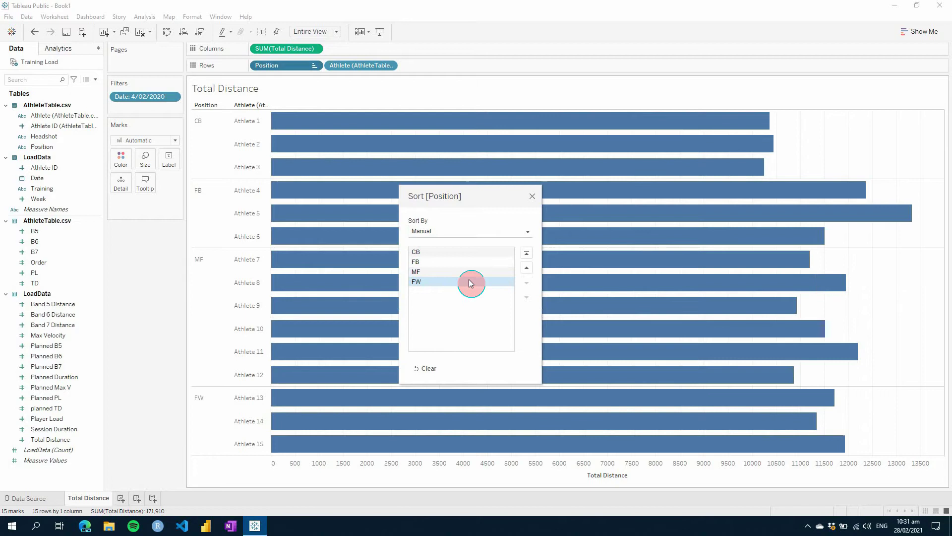
click(534, 198)
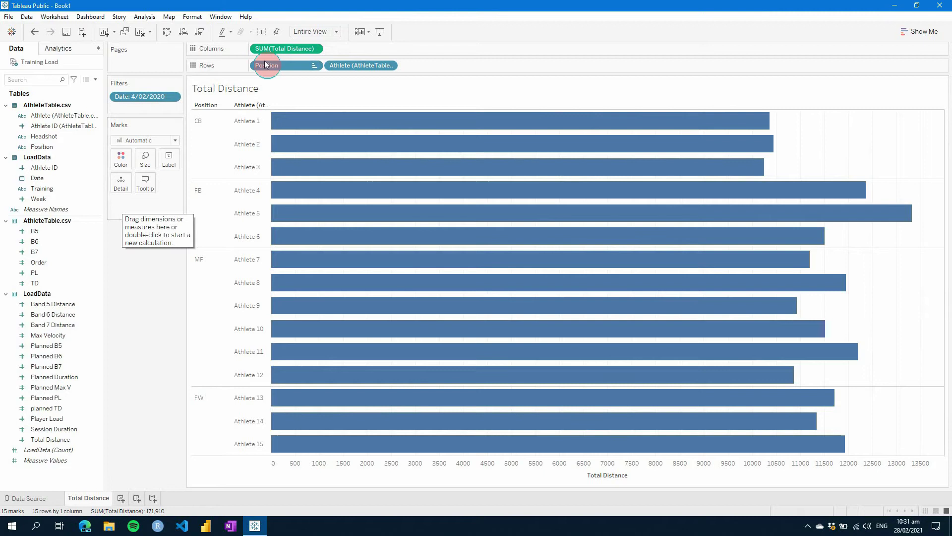
Remove Position and Athlete, leaving Total Distance on the Rows axis
drag(283, 65, 162, 246)
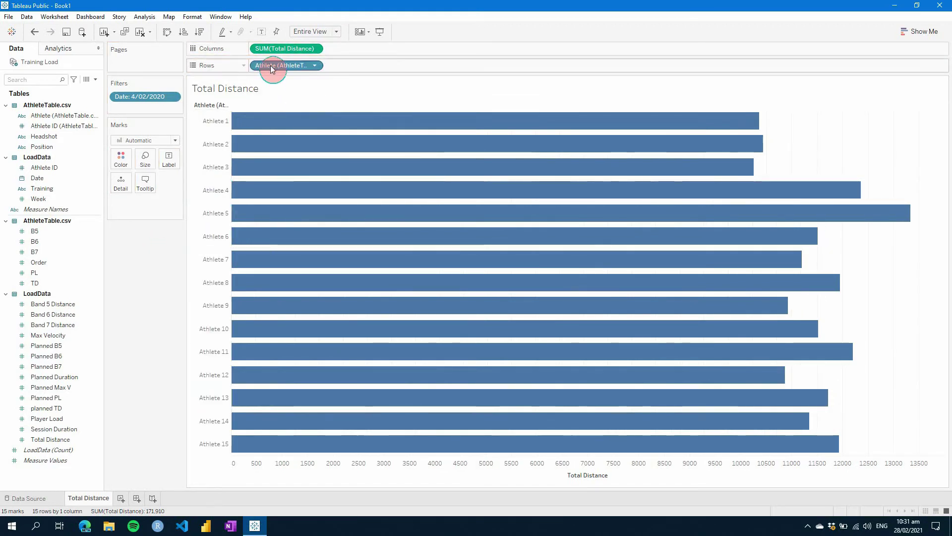
drag(273, 52, 348, 65)
drag(283, 65, 289, 51)
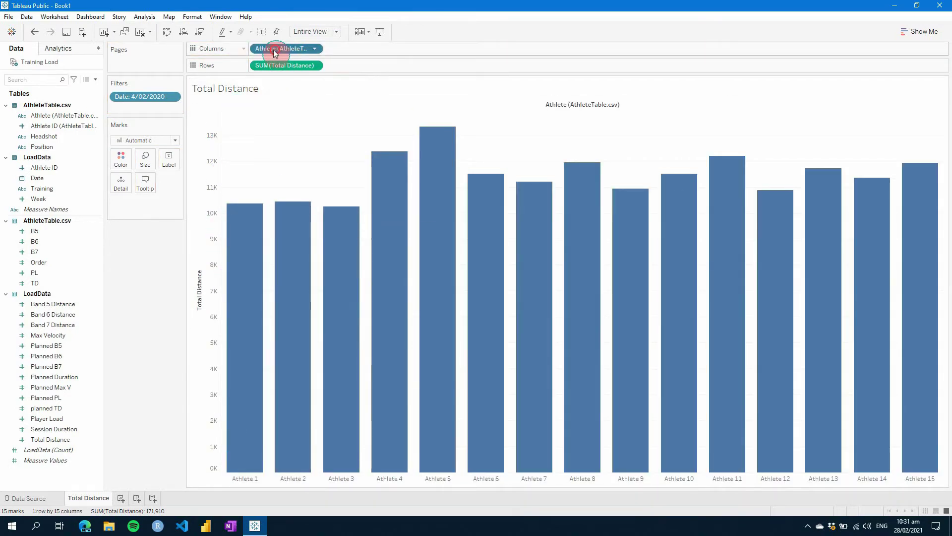
drag(275, 52, 144, 286)
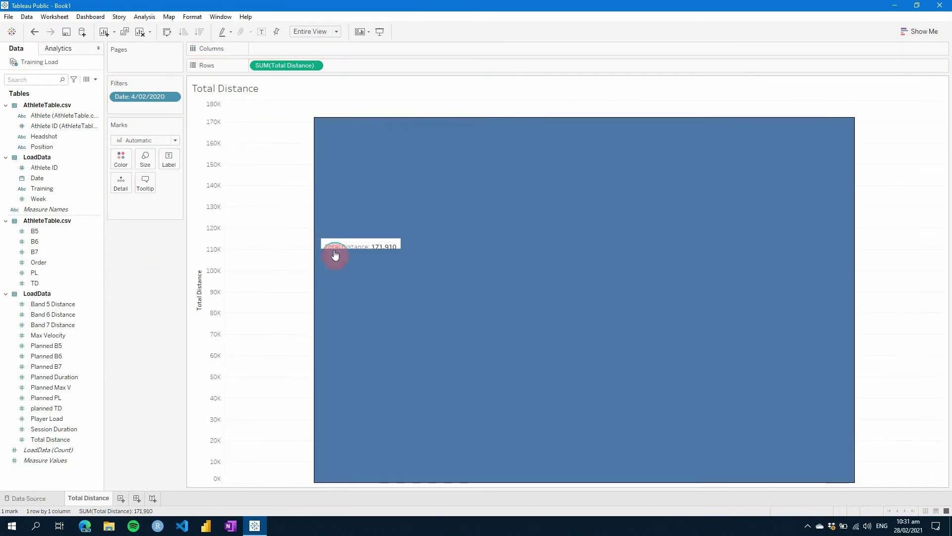
click(45, 188)
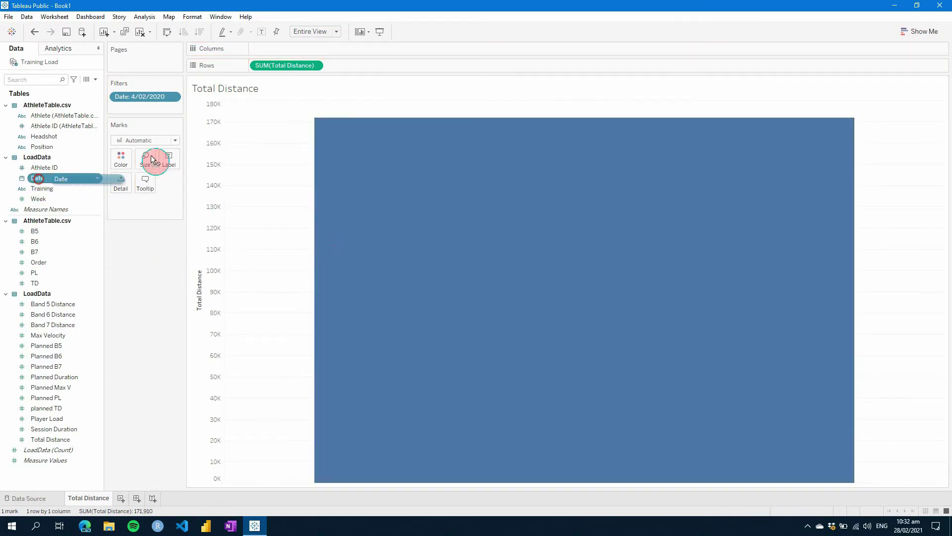
Put Date on Columns at Day level and remove the 4/02/2020 date filter
drag(152, 159, 273, 47)
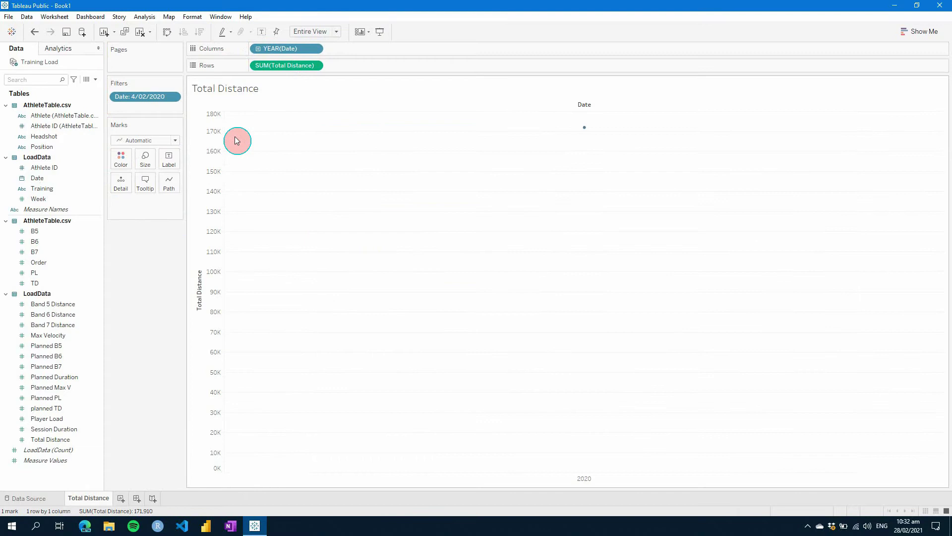
right_click(277, 48)
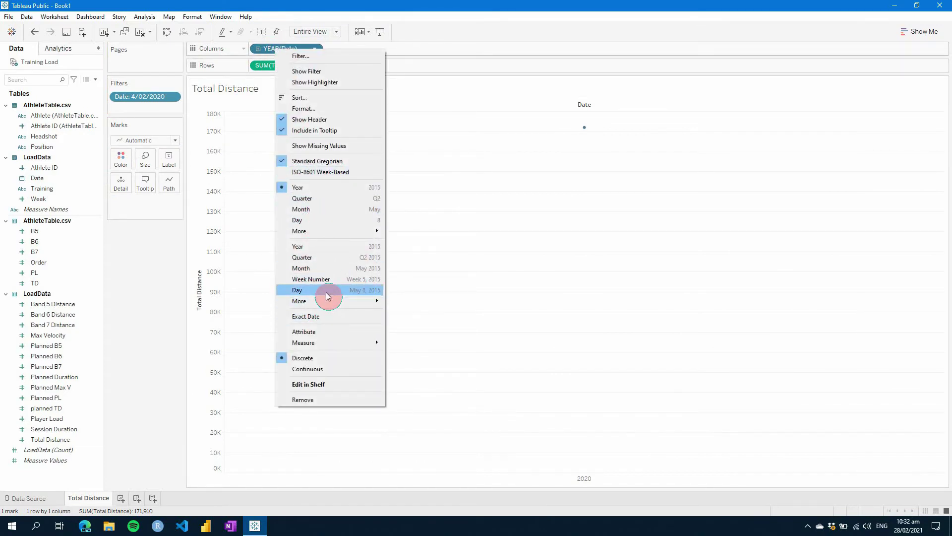
click(327, 292)
right_click(272, 48)
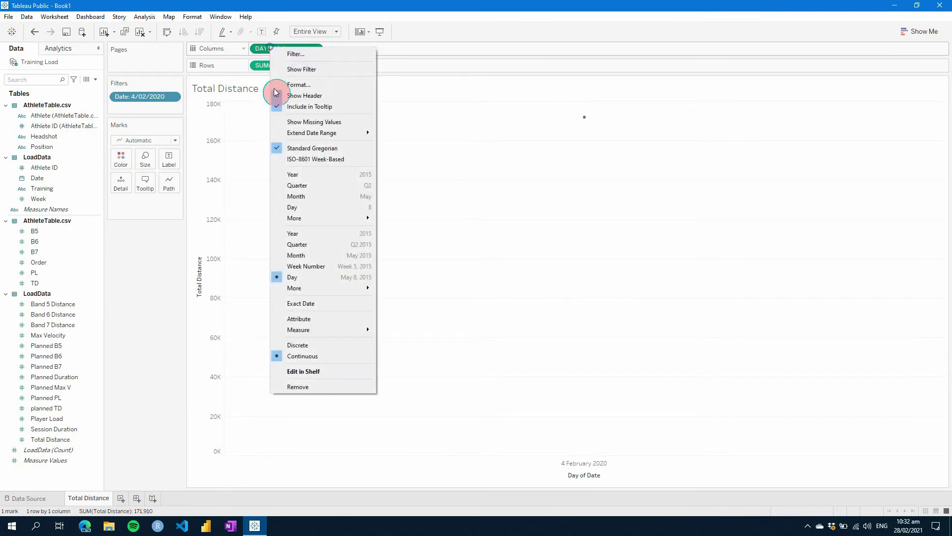
right_click(153, 106)
key(Escape)
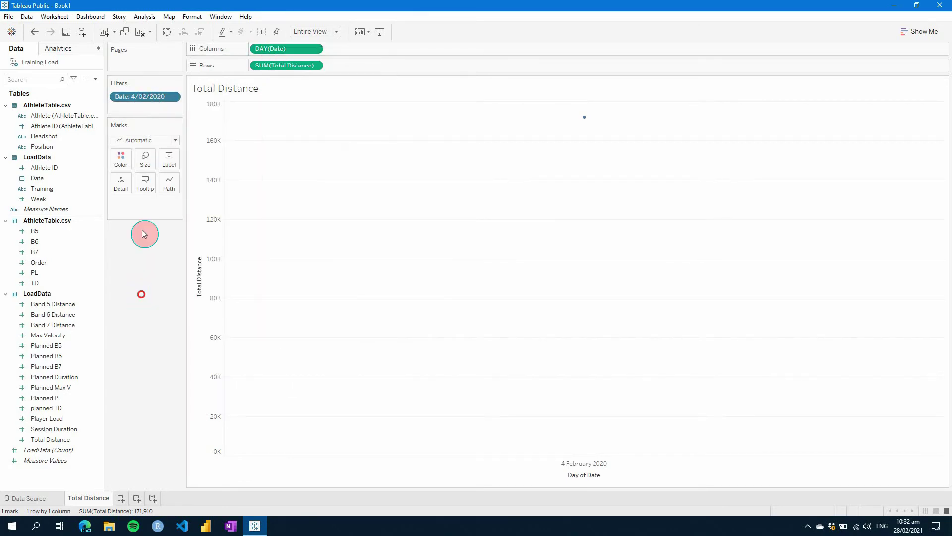
drag(143, 106, 202, 206)
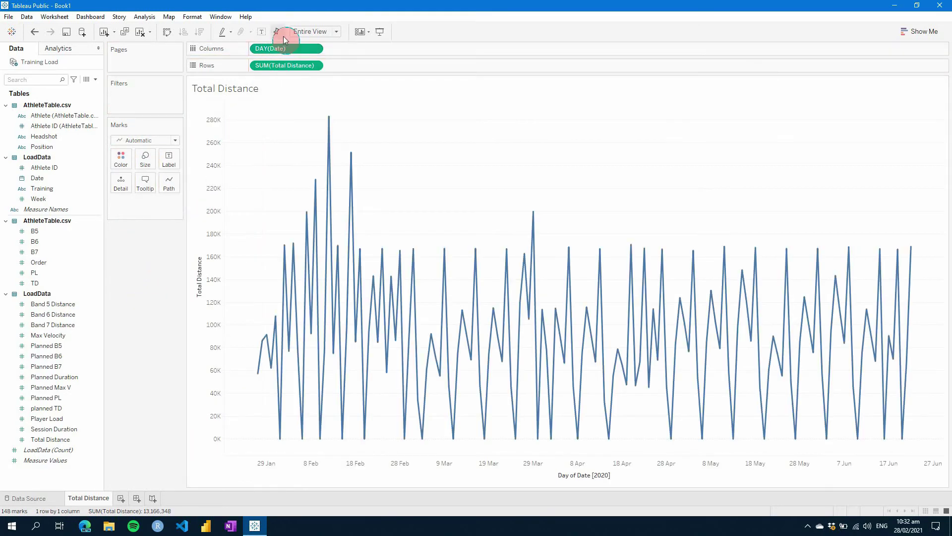
Change the marks to Bar and the date axis to exact Date
click(140, 141)
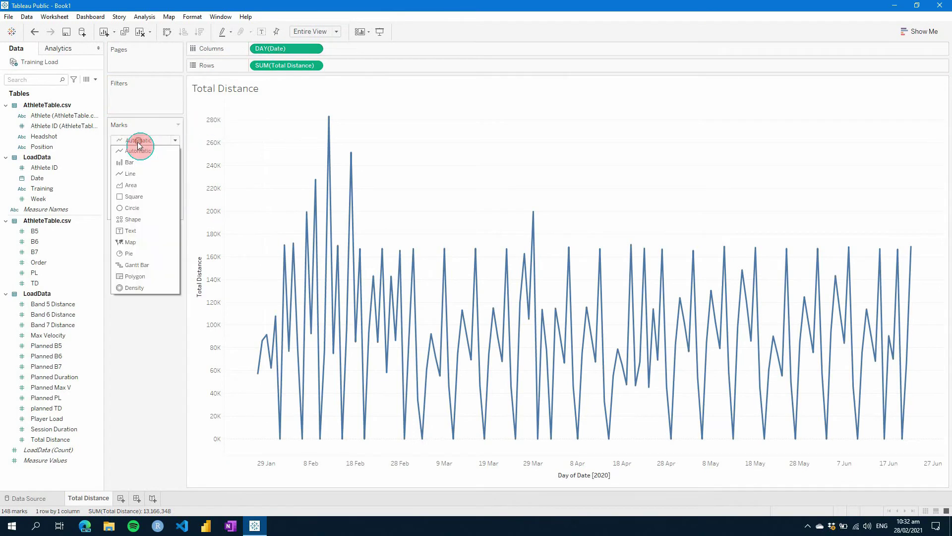
click(135, 163)
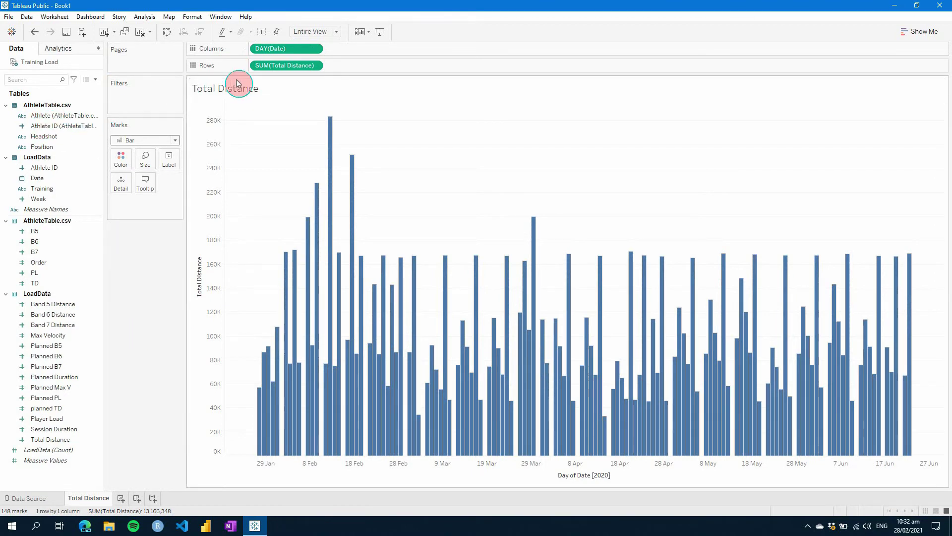
right_click(273, 48)
click(308, 318)
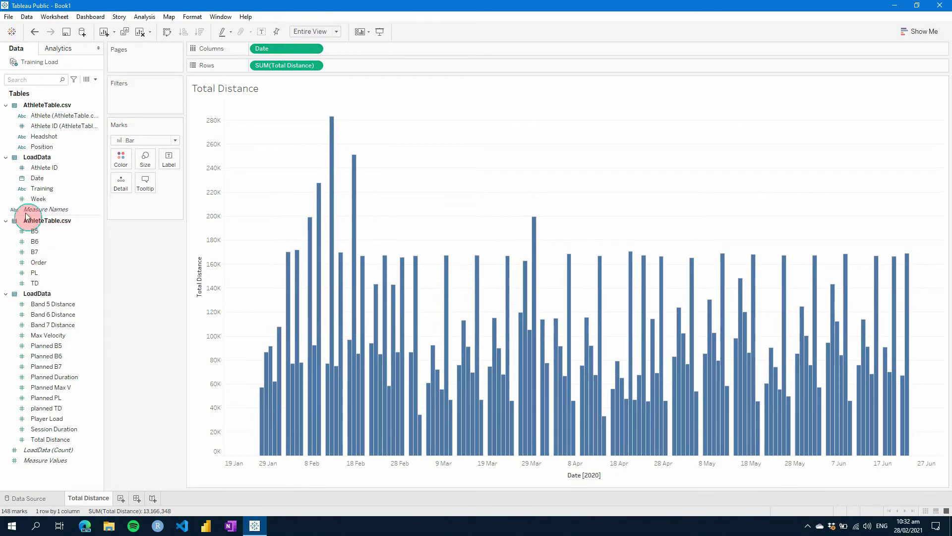
Add Athlete to Rows for one bar row per athlete, 1–15
drag(40, 117, 257, 67)
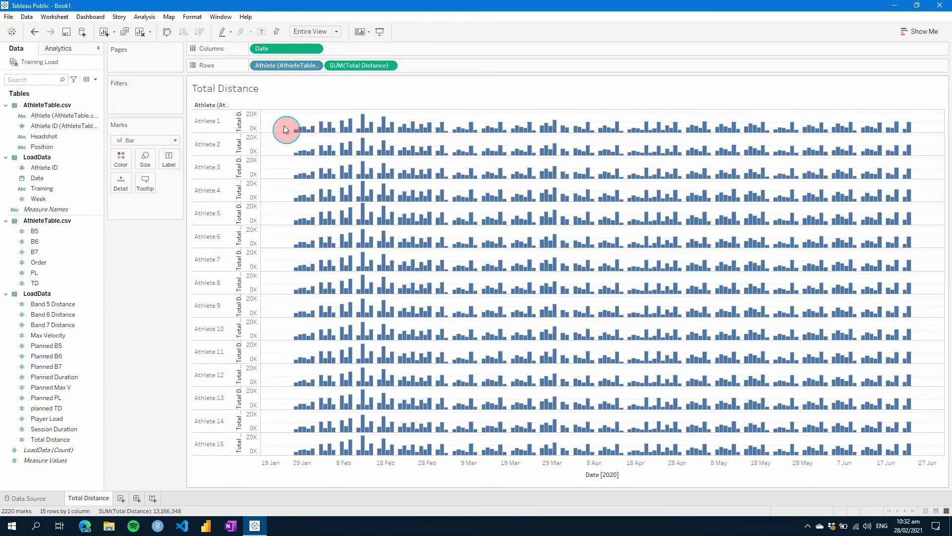
mouse_move(905, 133)
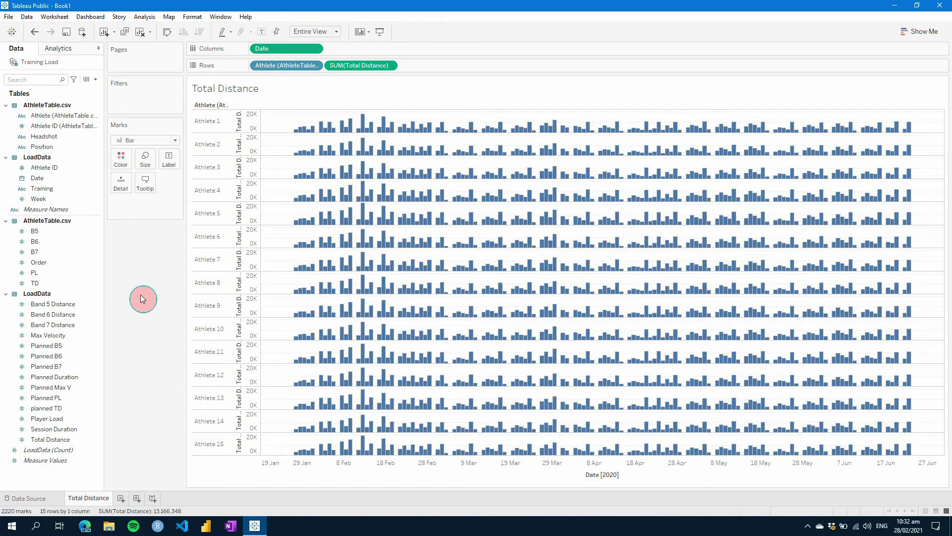
click(122, 281)
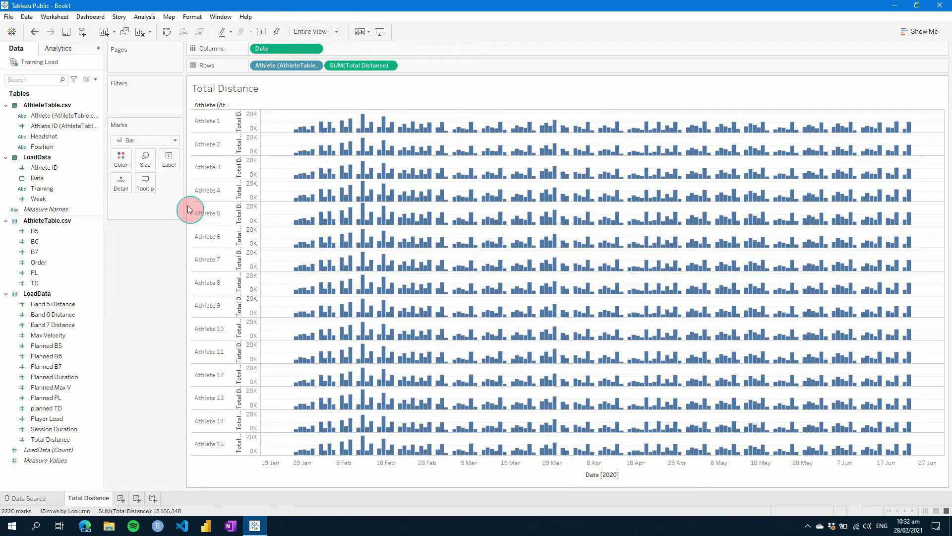
Remove Athlete from Rows and change Total Distance from sum to average
drag(278, 66, 148, 281)
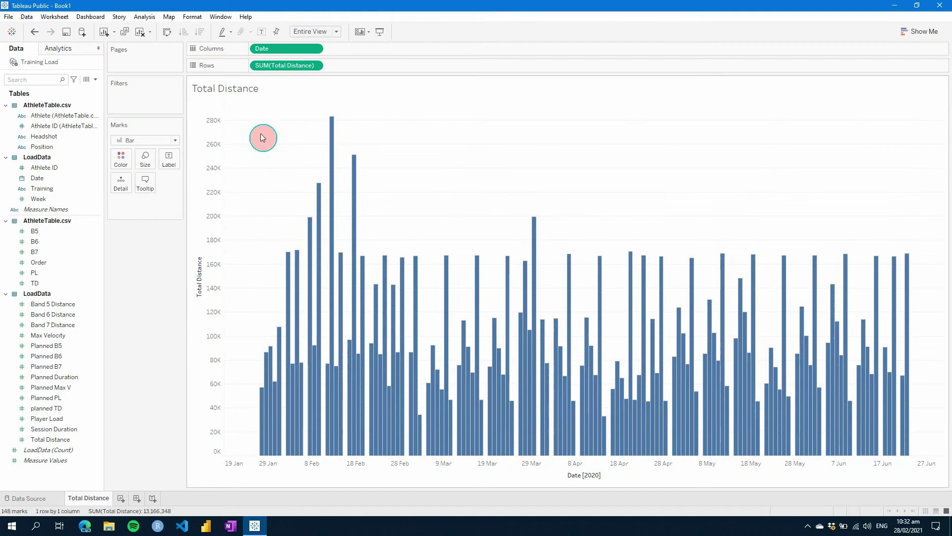
right_click(276, 66)
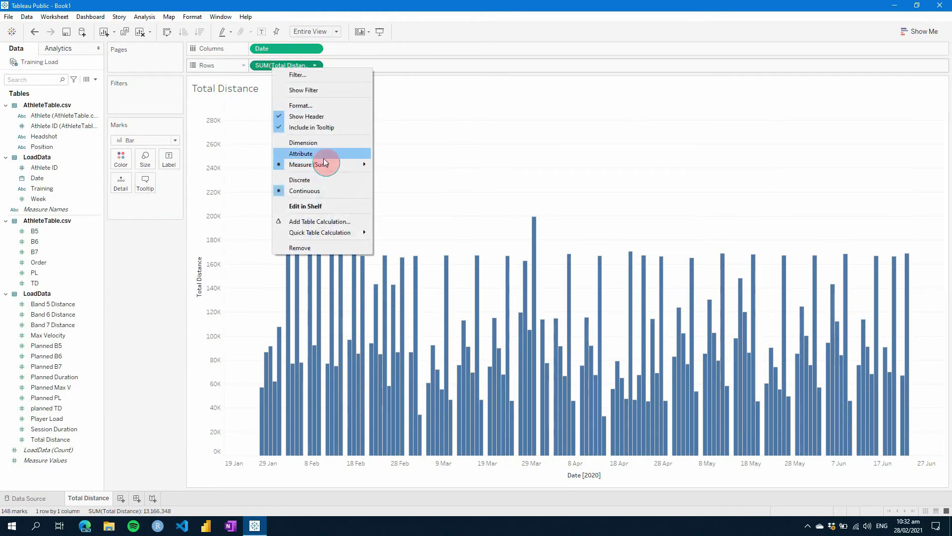
mouse_move(342, 164)
click(403, 179)
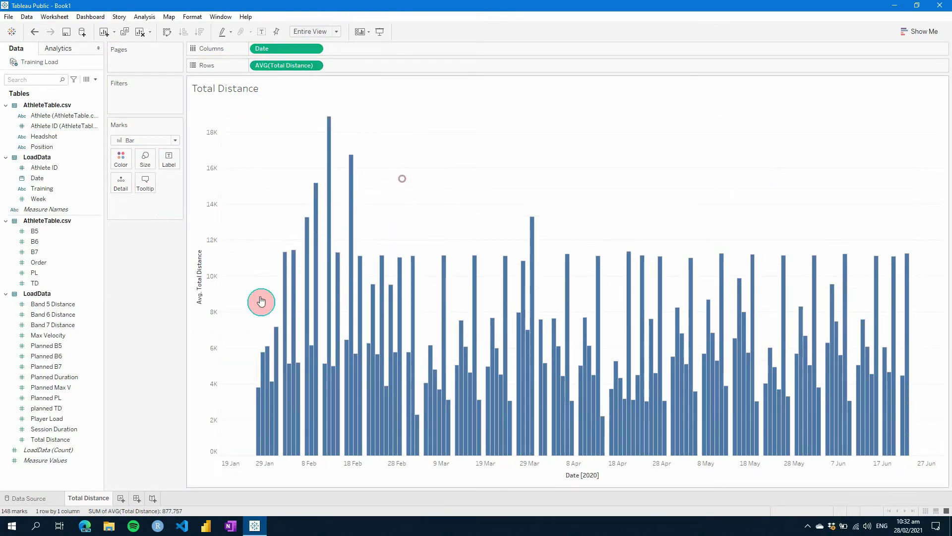
Create a new dashboard holding the Total Distance chart with a text box above it
click(137, 499)
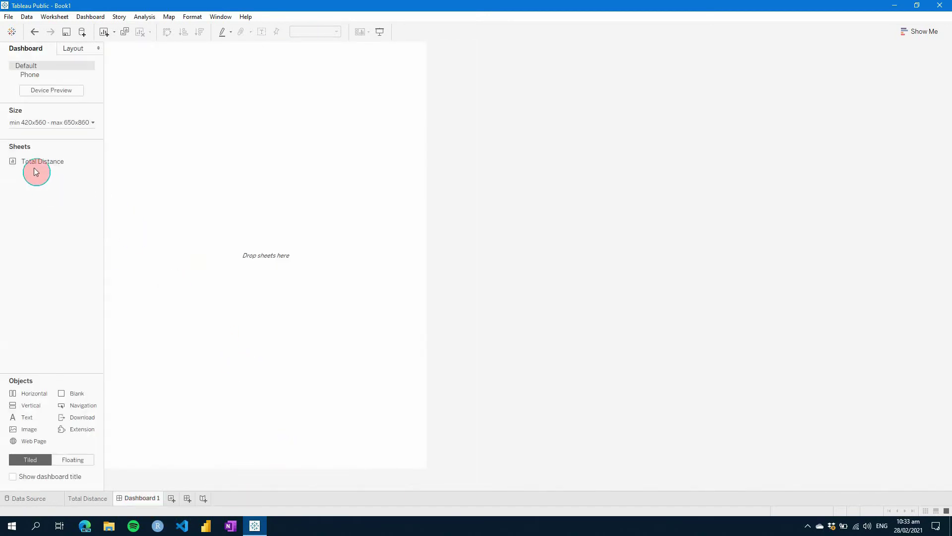
drag(23, 162, 251, 272)
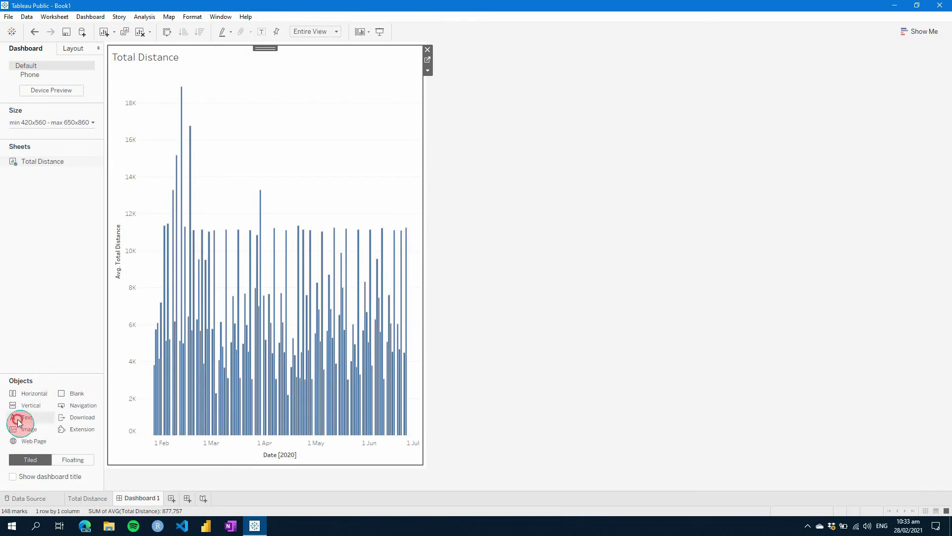
drag(23, 418, 240, 58)
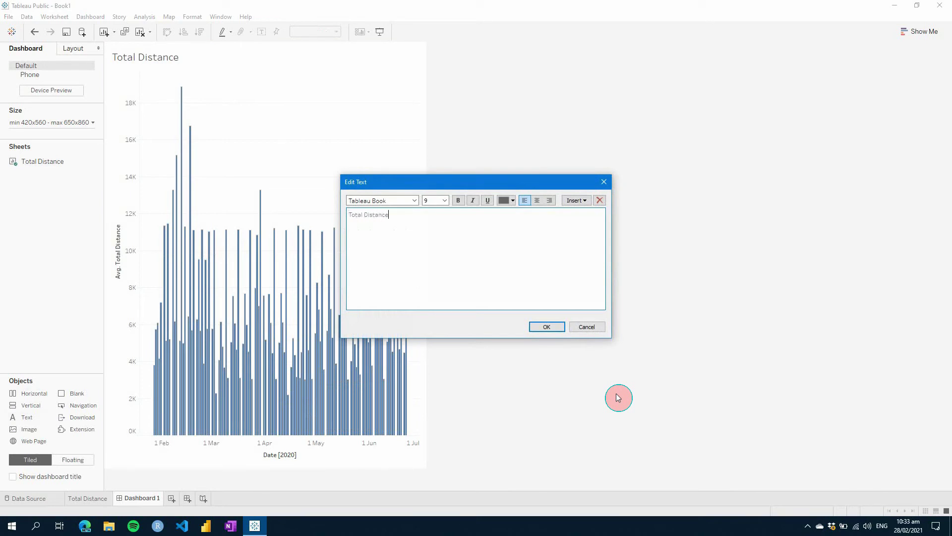
Centre the 'Total Distance' heading text and set its font size to 22
drag(419, 218, 320, 205)
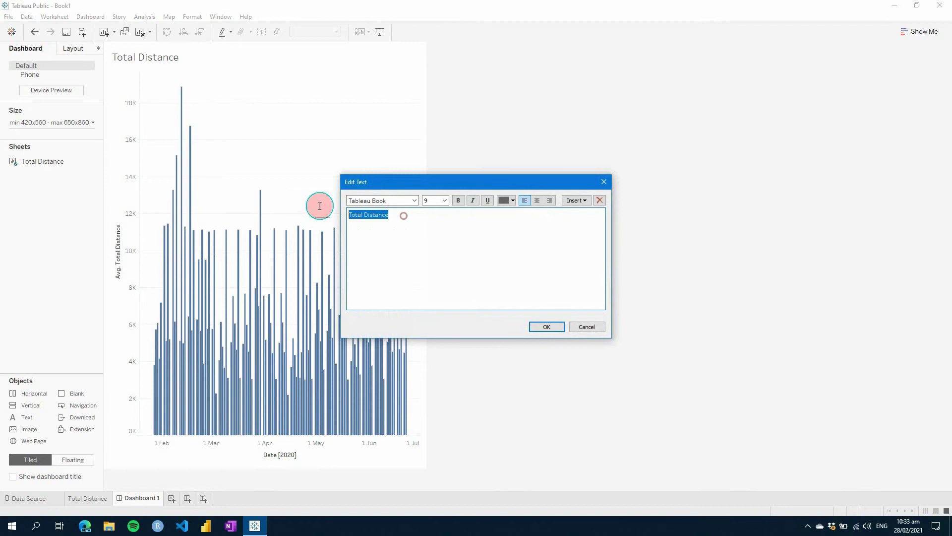
click(538, 201)
click(444, 200)
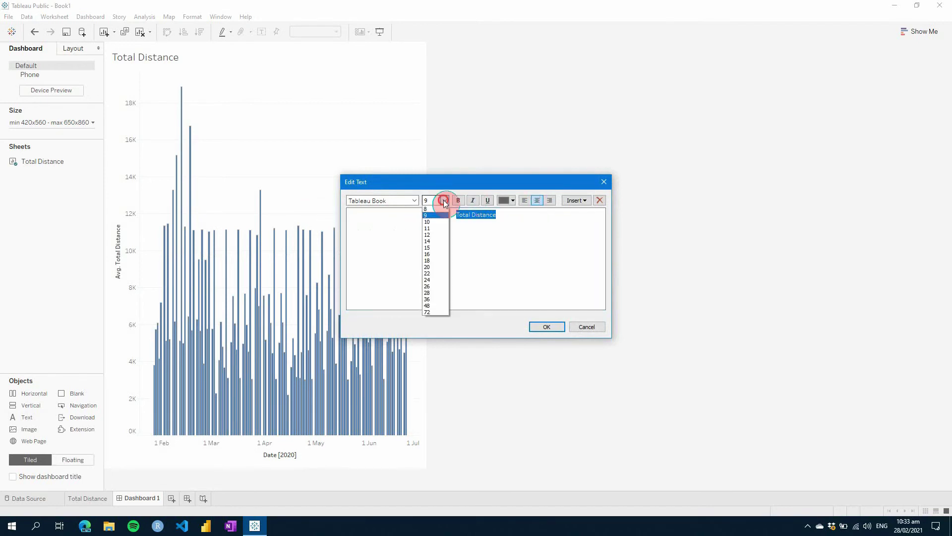
click(438, 272)
click(546, 328)
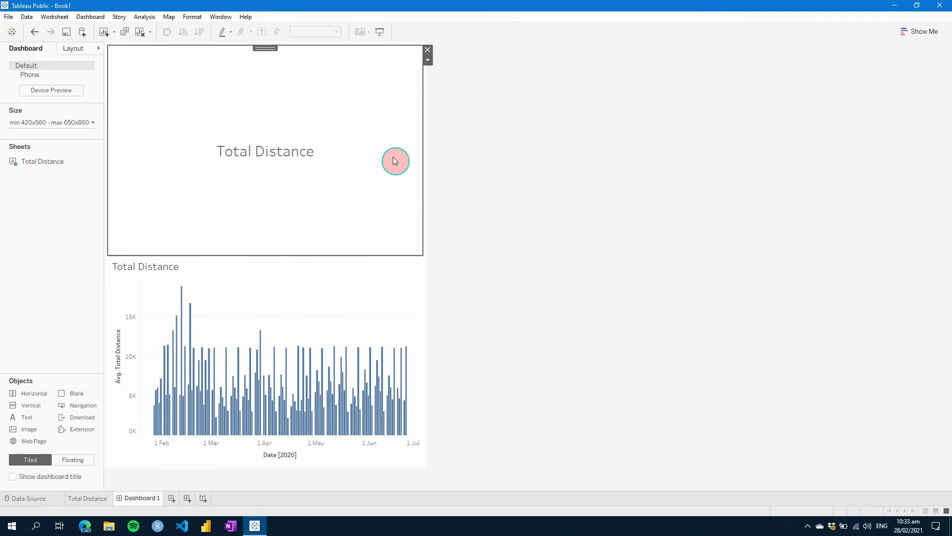
Remove the container around heading and chart, and shrink the heading to a thin top strip
click(427, 163)
click(431, 59)
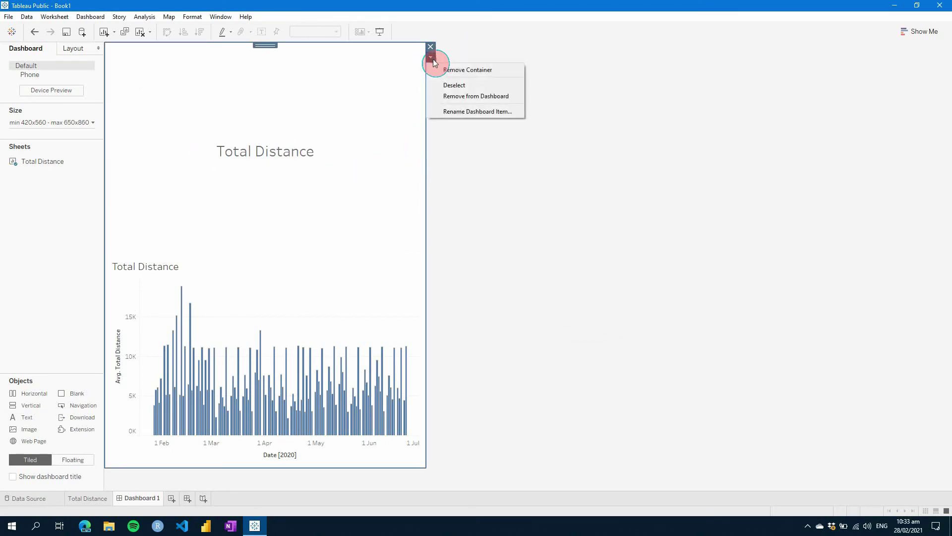
click(441, 69)
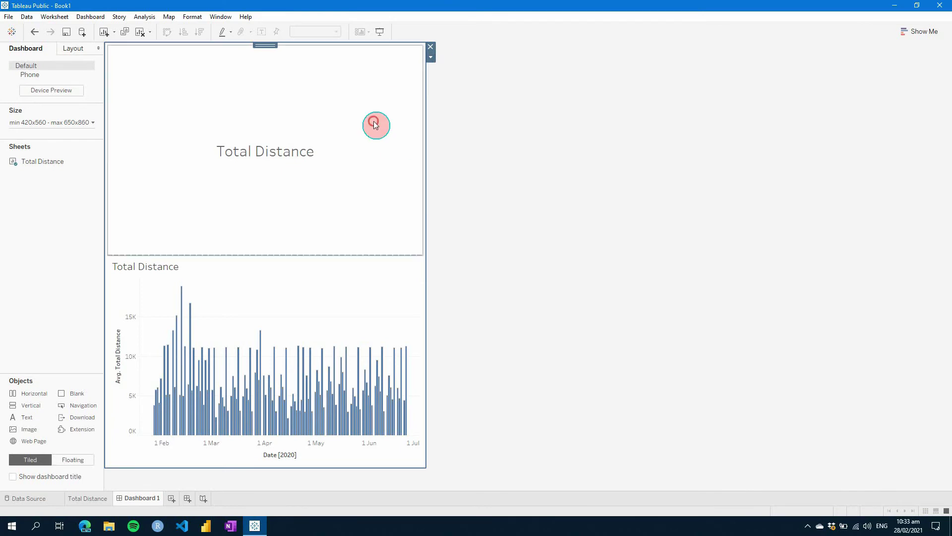
click(254, 220)
drag(254, 250, 260, 77)
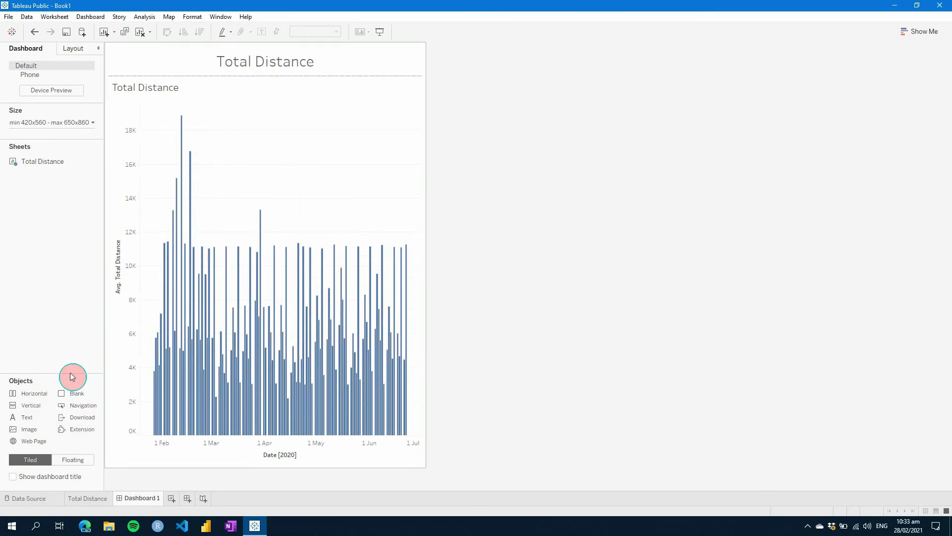
Add a vertical layout container, then make the heading floating and move it above the chart
drag(45, 403, 420, 62)
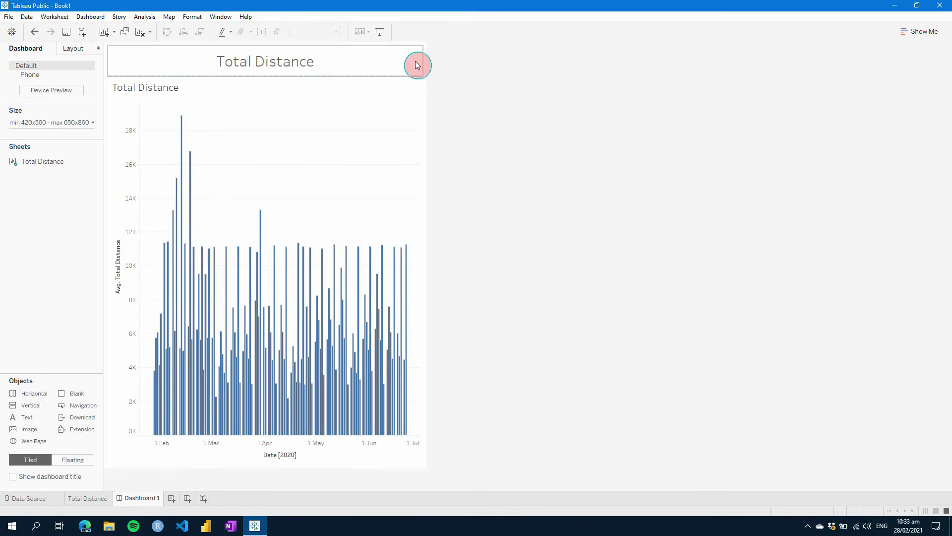
click(428, 60)
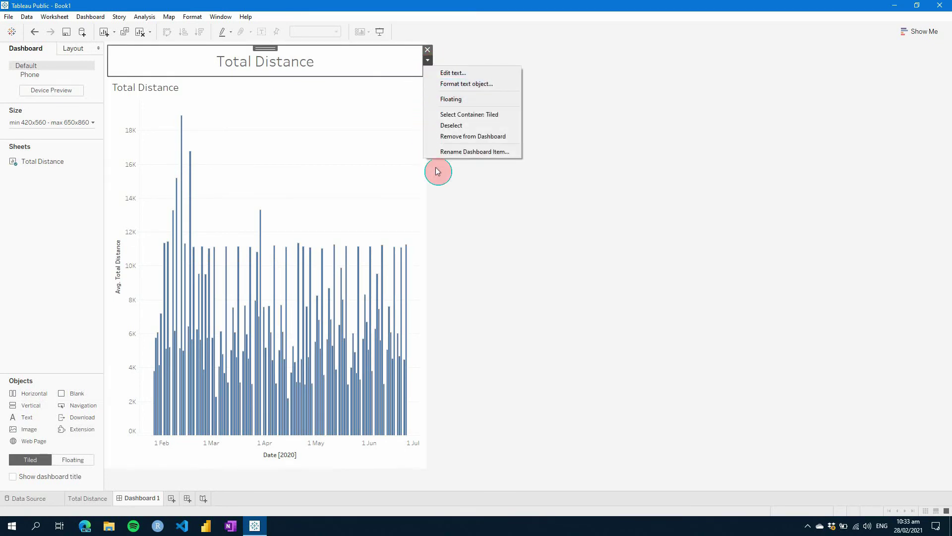
click(466, 115)
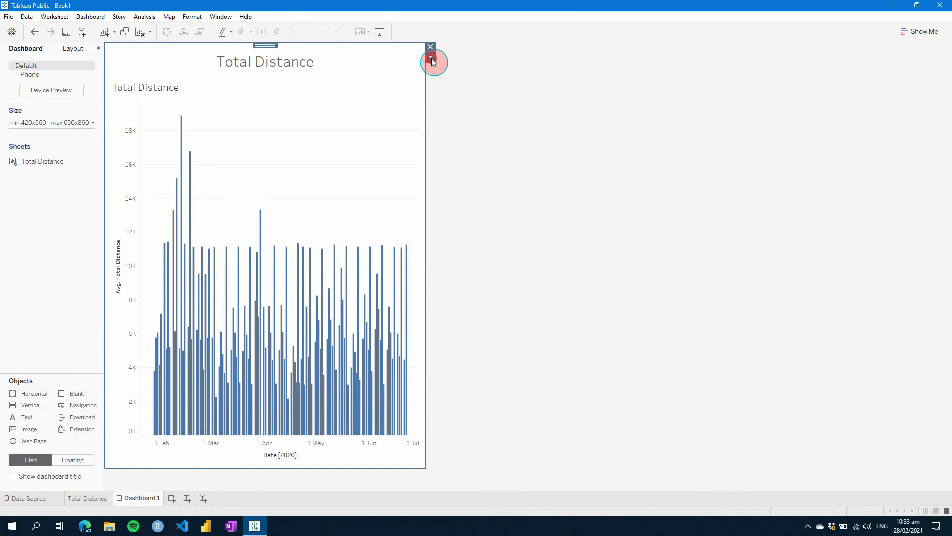
click(431, 58)
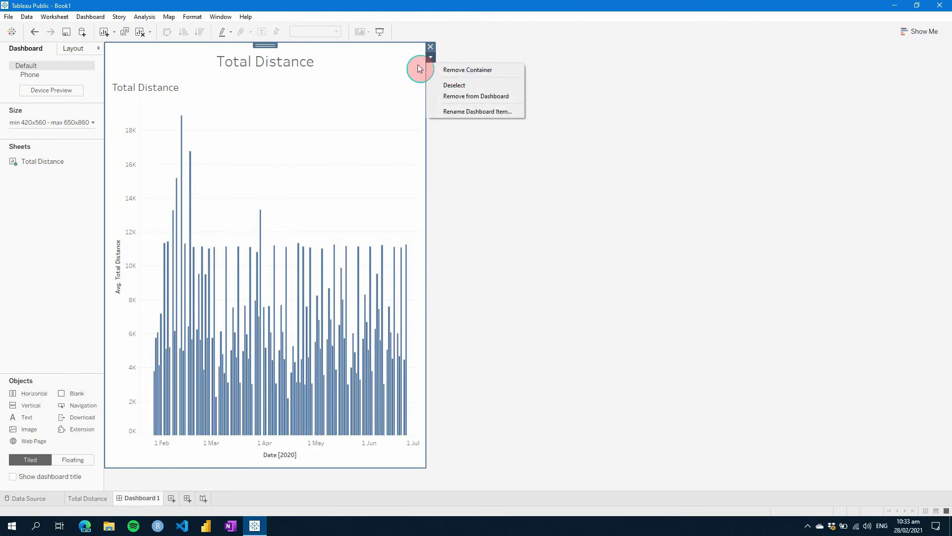
click(420, 70)
click(427, 60)
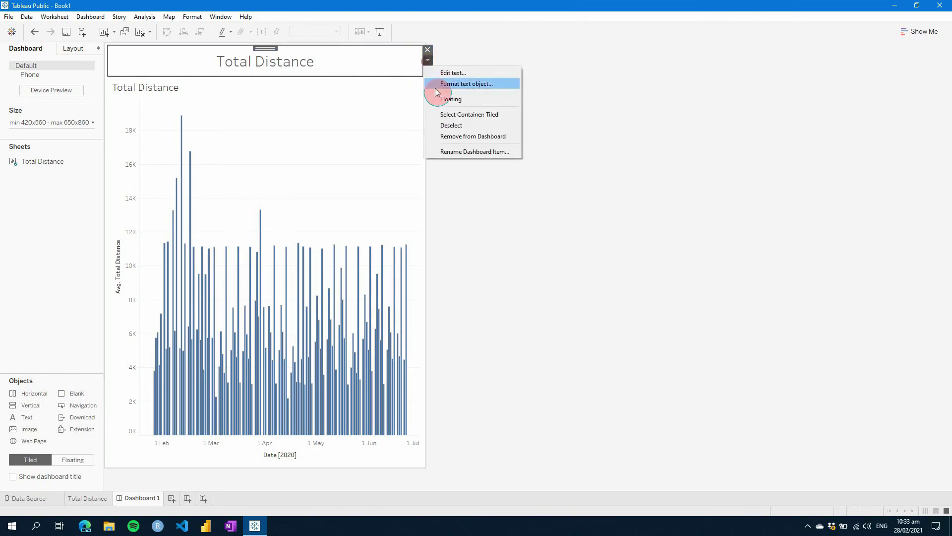
click(461, 101)
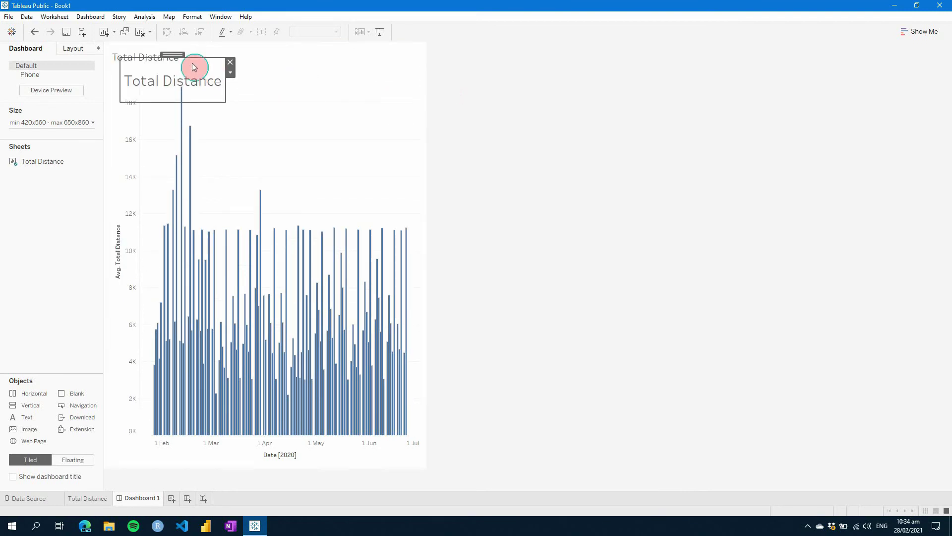
drag(170, 54, 308, 49)
Make the chart floating, widen and shorten it below the heading, and hide its title
click(396, 70)
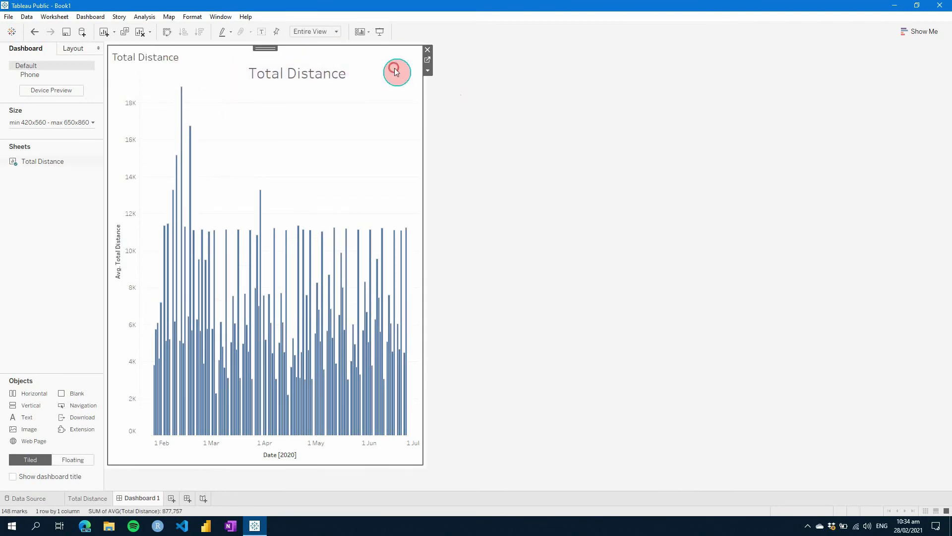
click(428, 71)
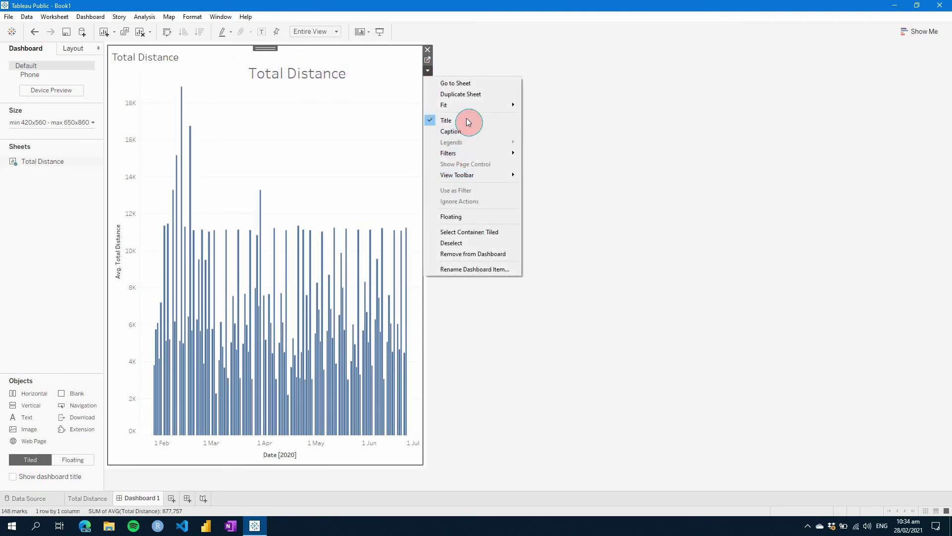
click(451, 215)
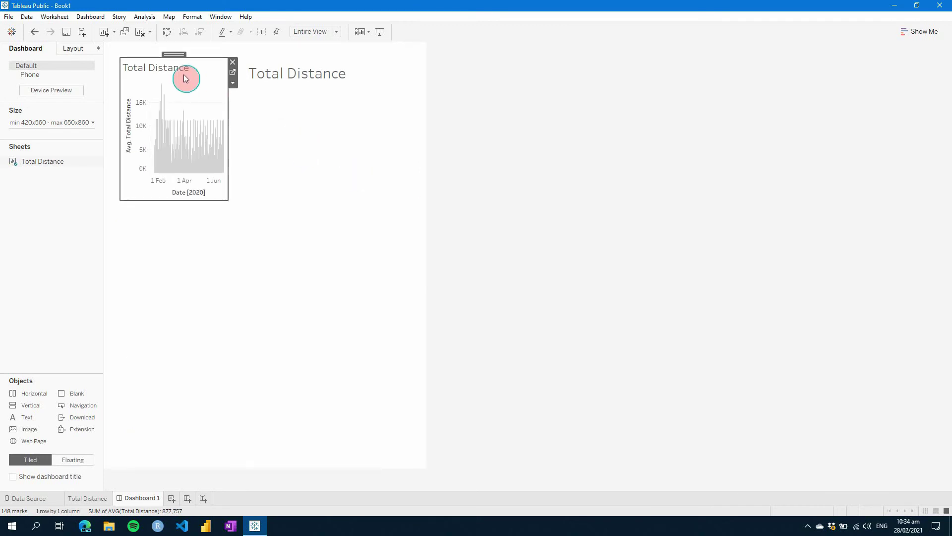
drag(228, 186, 377, 192)
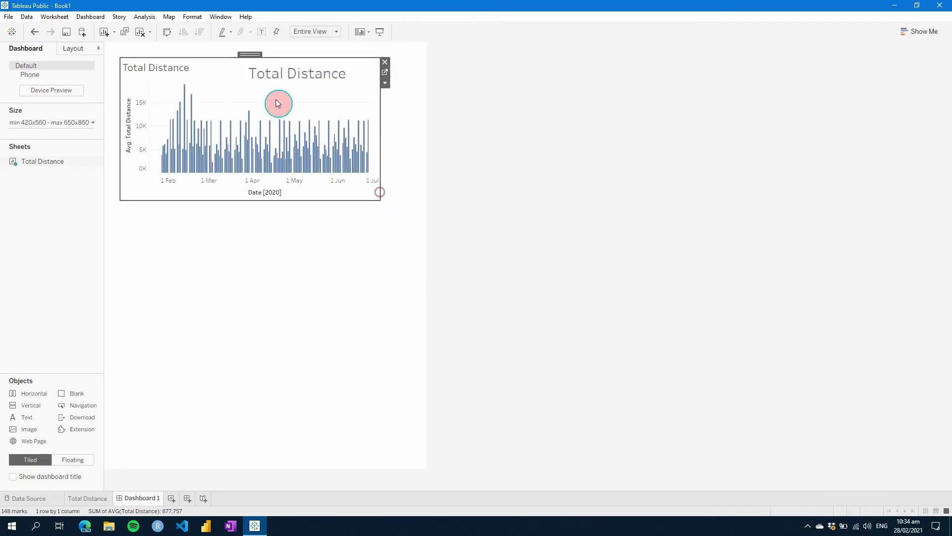
drag(251, 52, 239, 89)
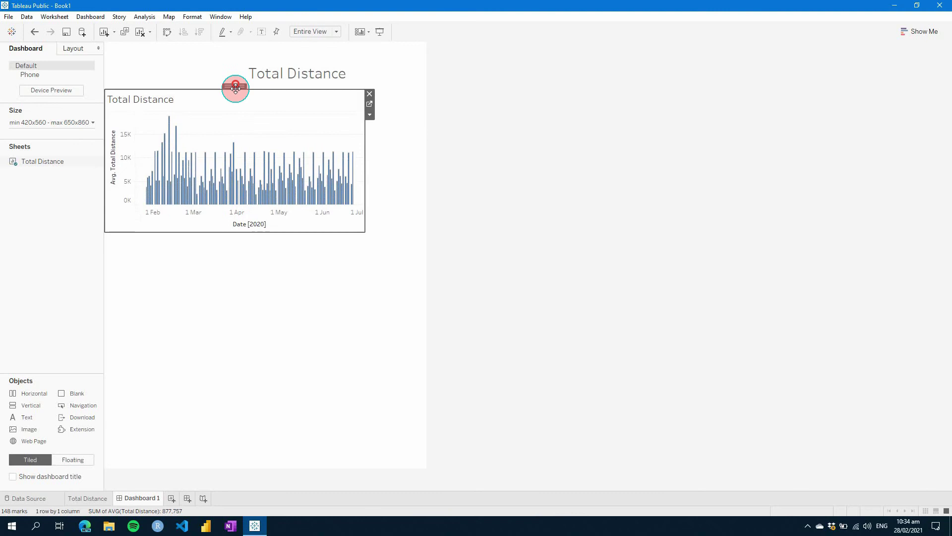
drag(231, 235, 232, 198)
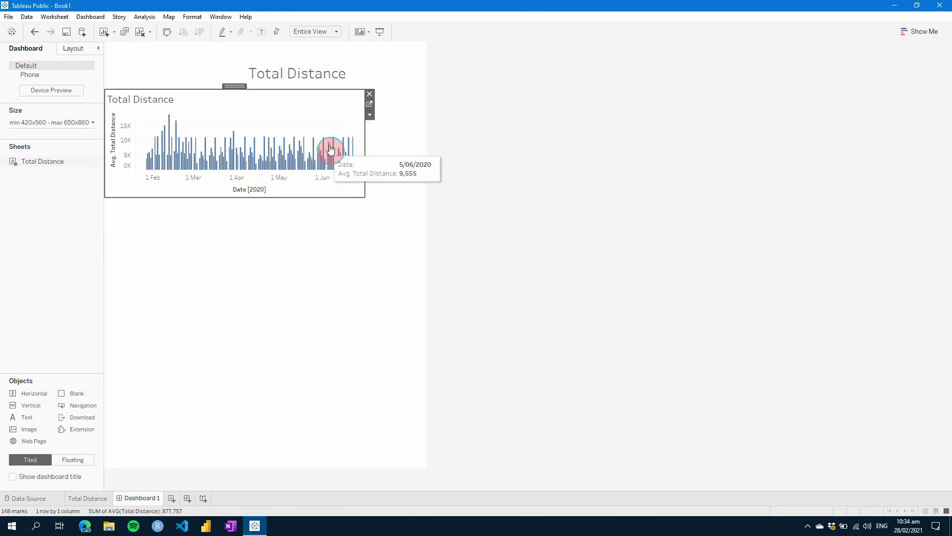
click(369, 115)
click(392, 164)
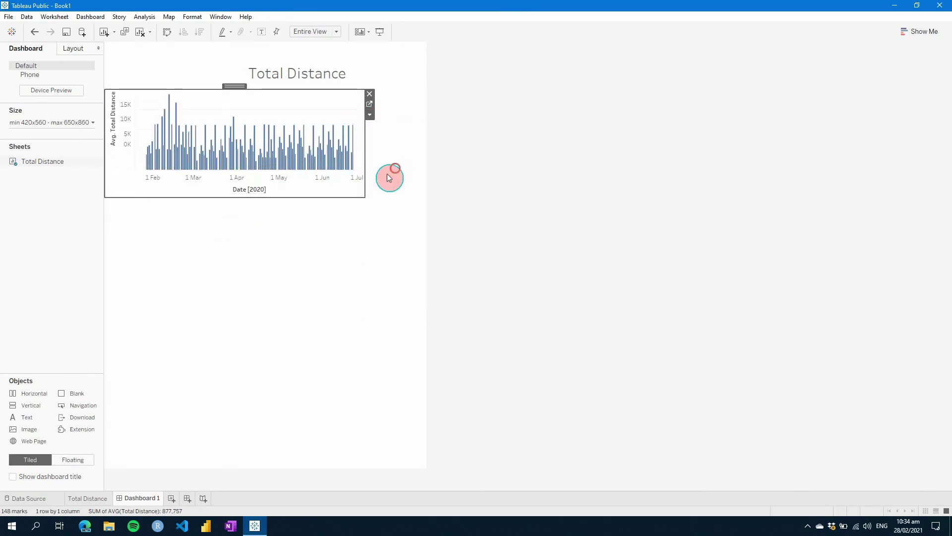
drag(366, 135, 427, 147)
Reposition the Total Distance heading so it sits centred above the chart
click(318, 74)
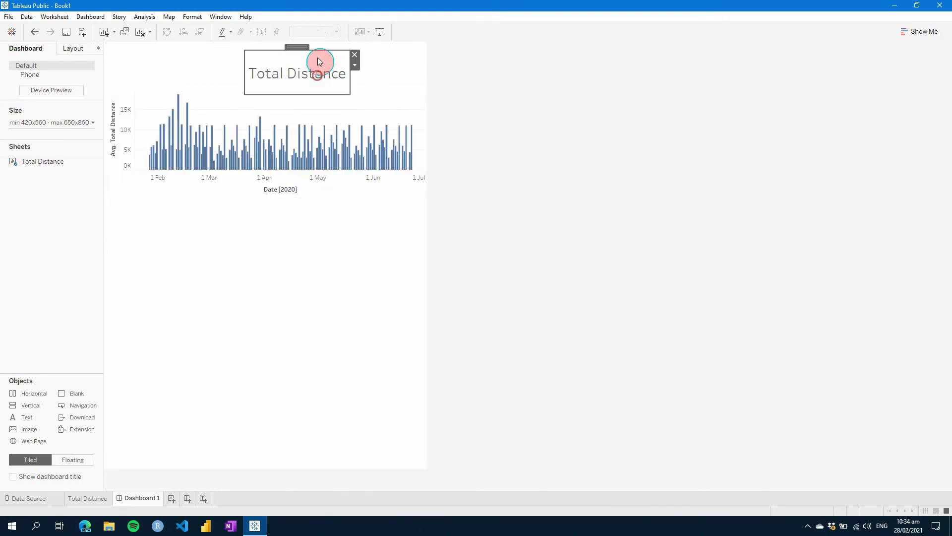
drag(302, 46, 247, 93)
drag(246, 43, 276, 54)
click(292, 268)
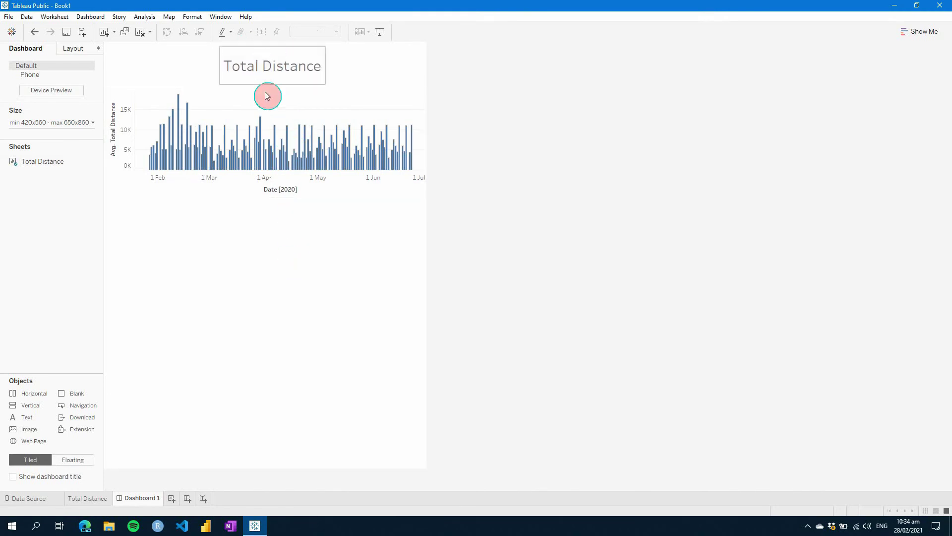
click(278, 60)
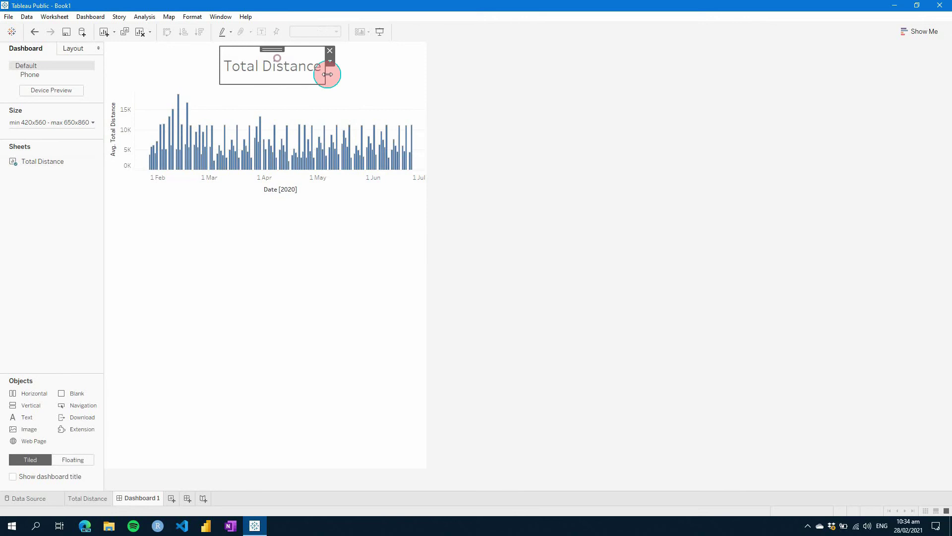
click(329, 62)
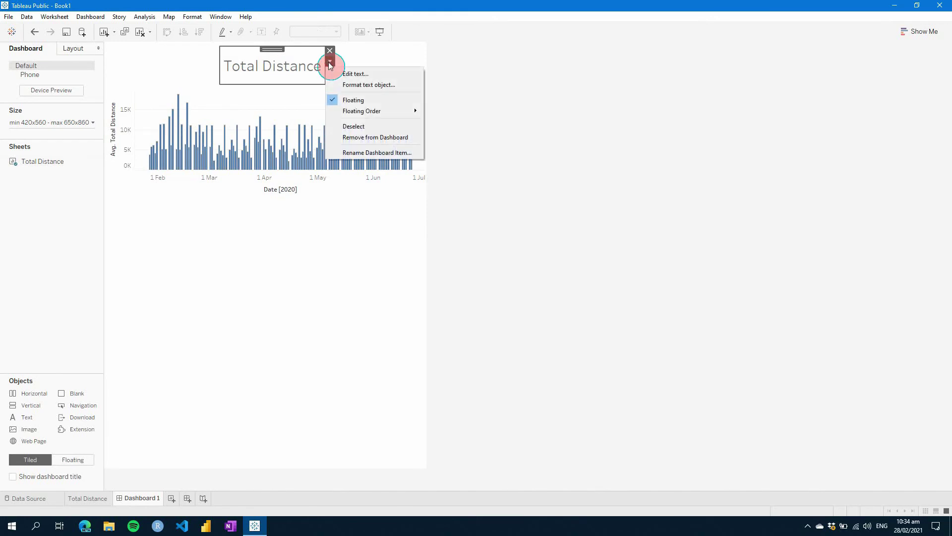
click(306, 268)
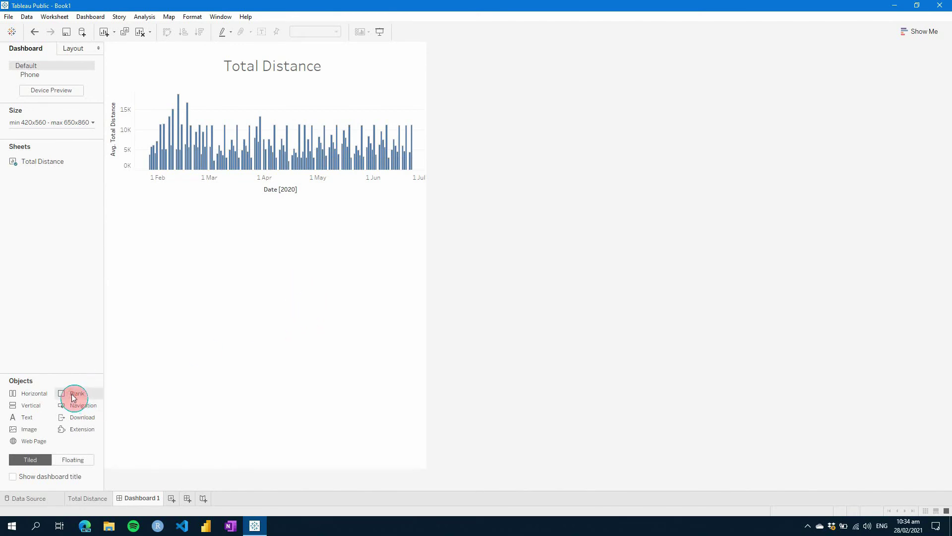
Make the Total Distance chart floating and move it lower on the dashboard
drag(76, 393, 155, 332)
click(340, 174)
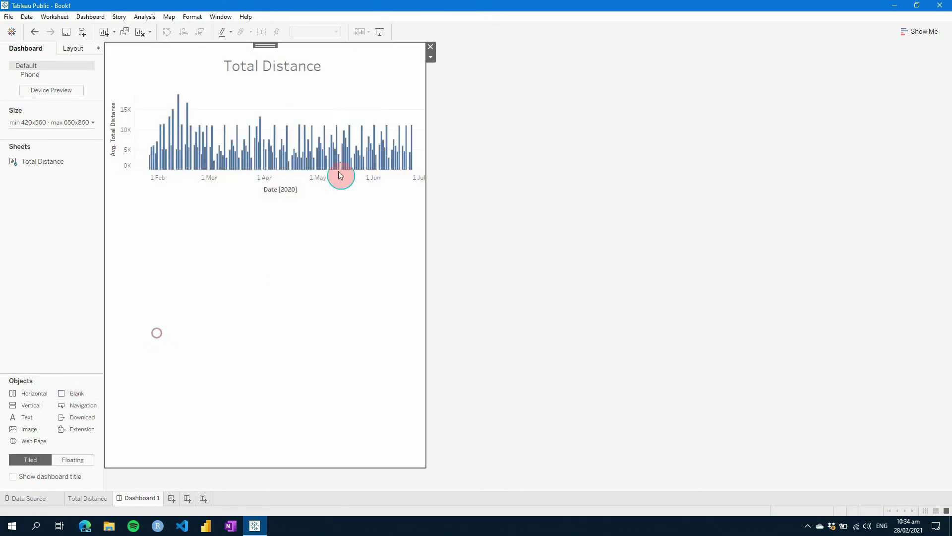
click(430, 58)
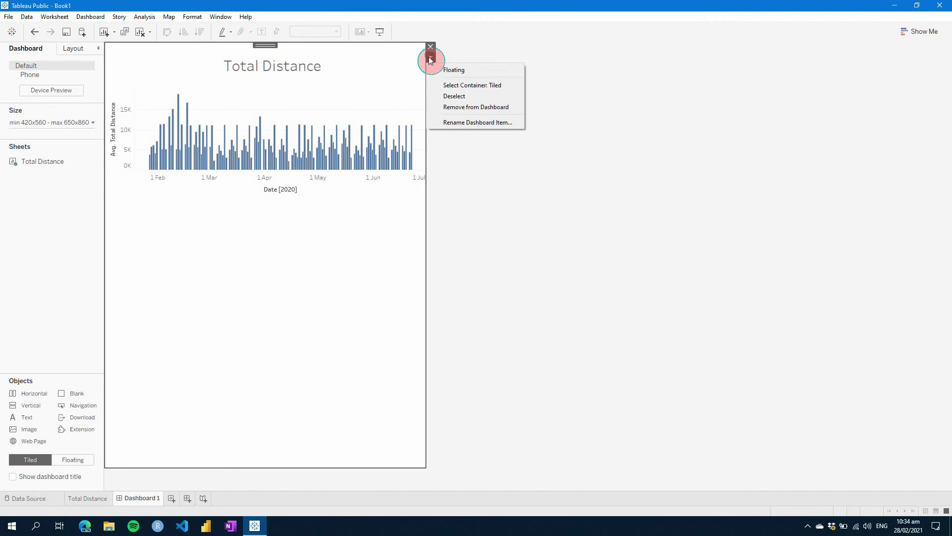
click(455, 70)
drag(172, 55, 201, 175)
drag(232, 95, 236, 238)
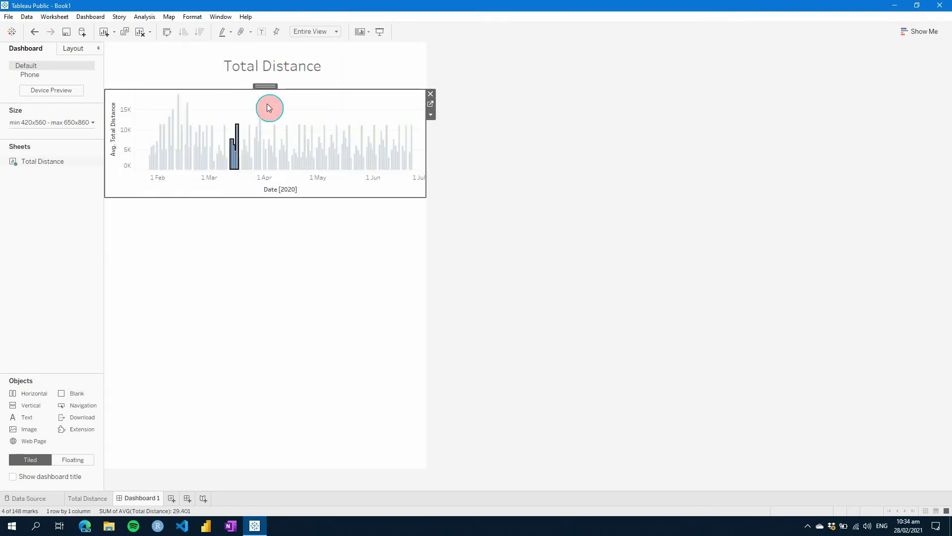
drag(265, 88, 236, 179)
Remove the Total Distance chart and drop the sheet back in as a floating chart
click(231, 261)
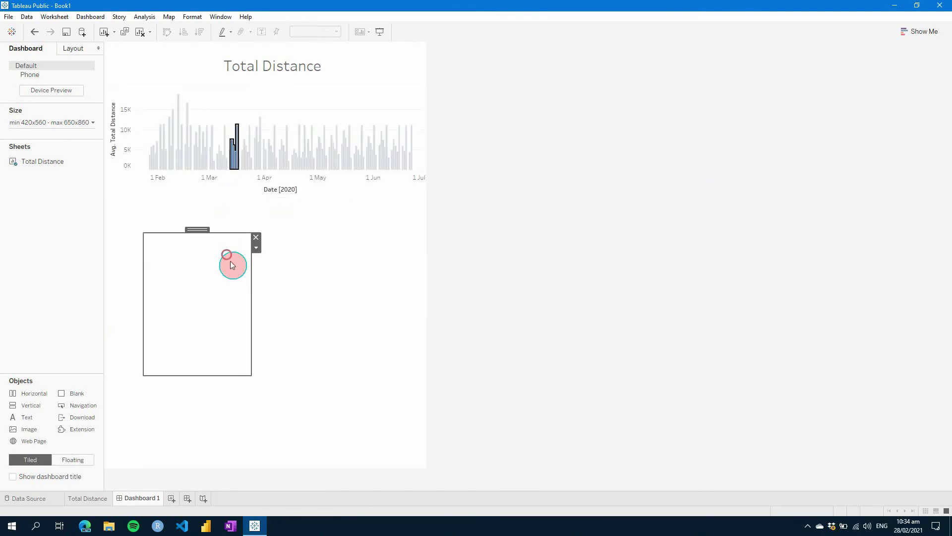
click(234, 145)
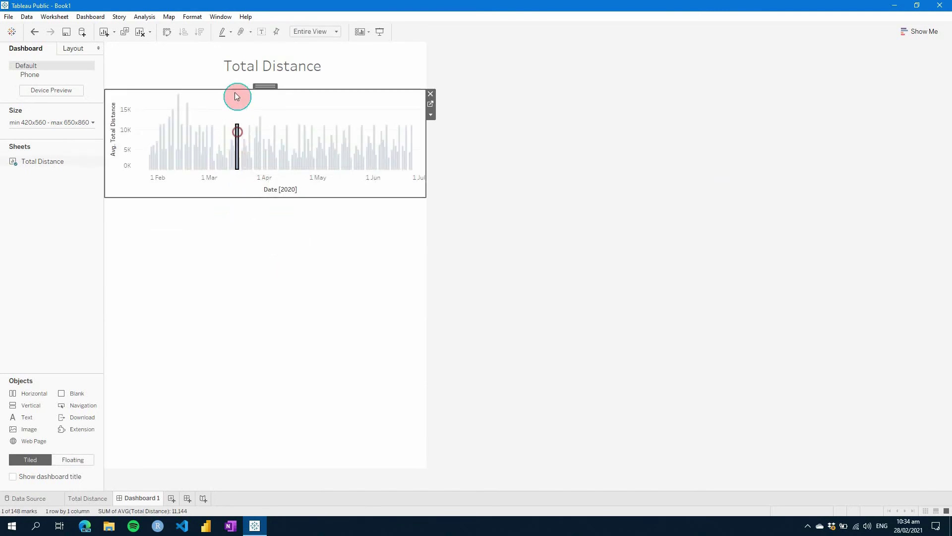
click(431, 94)
mouse_move(33, 163)
drag(33, 163, 189, 200)
drag(150, 243, 250, 265)
drag(240, 195, 258, 239)
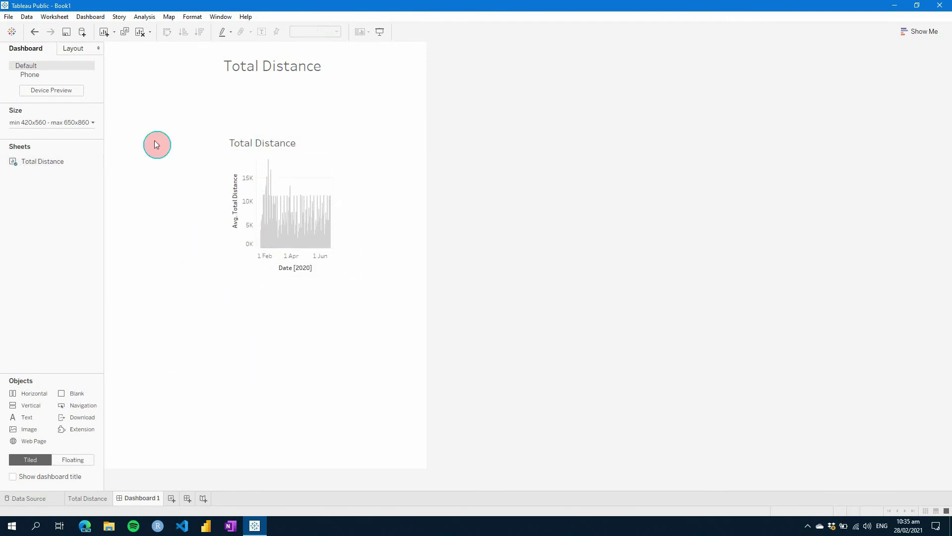
Add a Blank object and move the Total Distance chart down and left beneath the heading
click(31, 162)
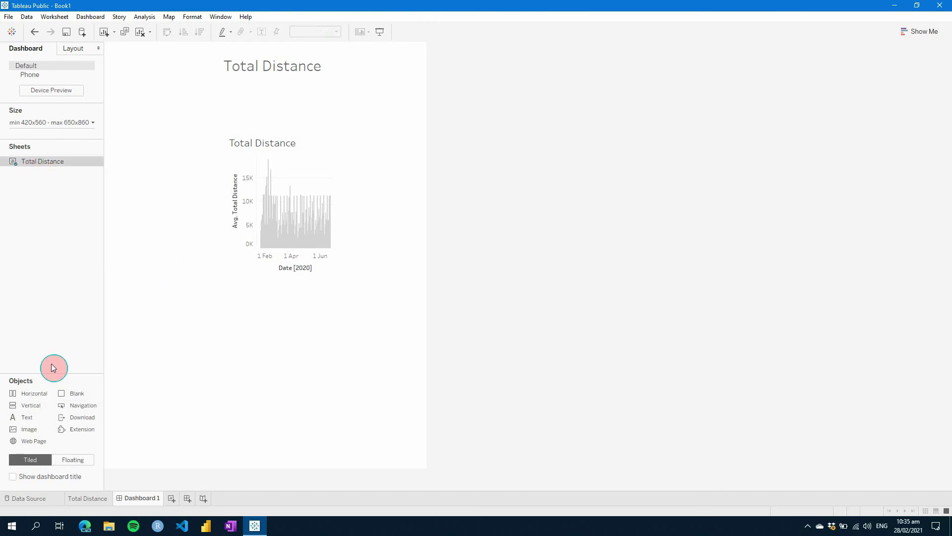
mouse_move(75, 393)
mouse_down()
mouse_move(132, 385)
mouse_move(342, 208)
mouse_move(323, 186)
mouse_move(339, 181)
mouse_up()
mouse_move(277, 171)
mouse_down()
mouse_move(283, 305)
mouse_move(263, 366)
mouse_up()
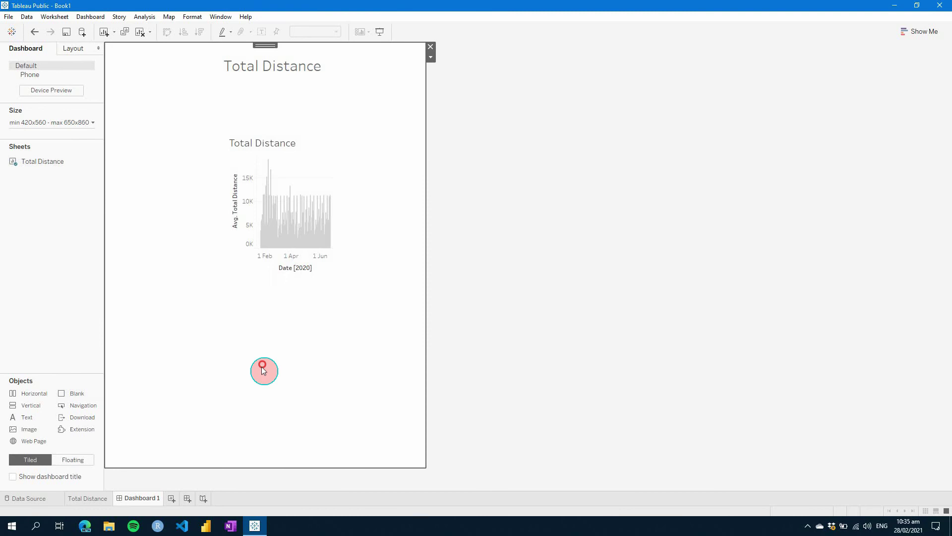
click(266, 136)
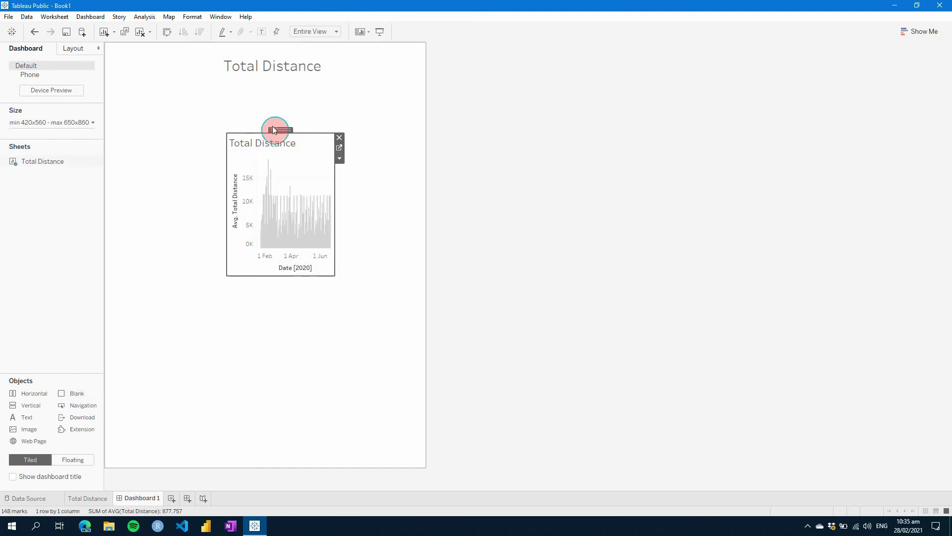
drag(277, 130, 256, 164)
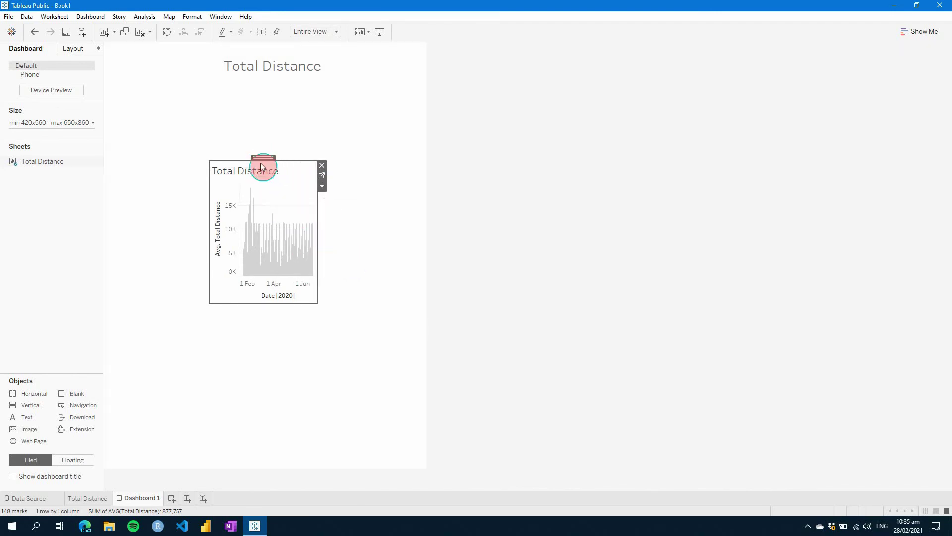
drag(252, 160, 219, 155)
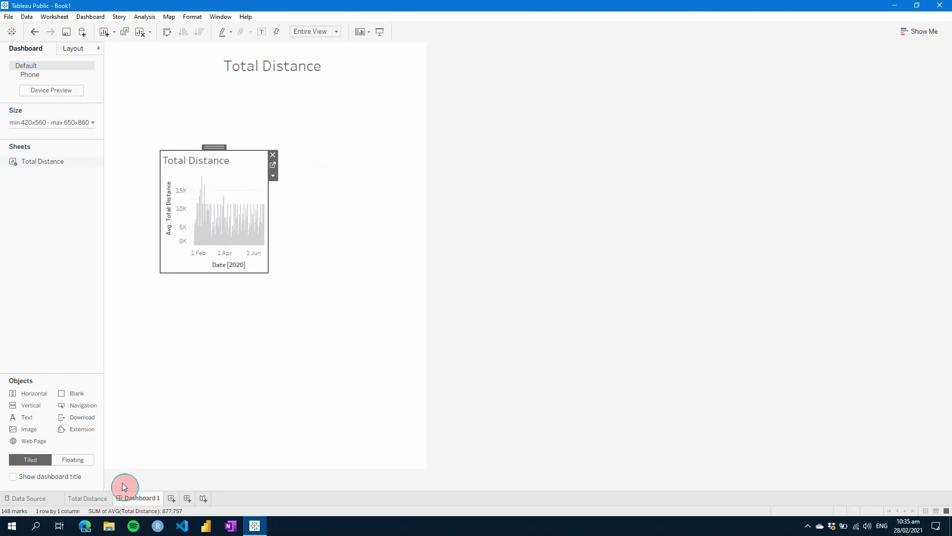
Duplicate the Total Distance sheet and rename the copy b5
right_click(91, 498)
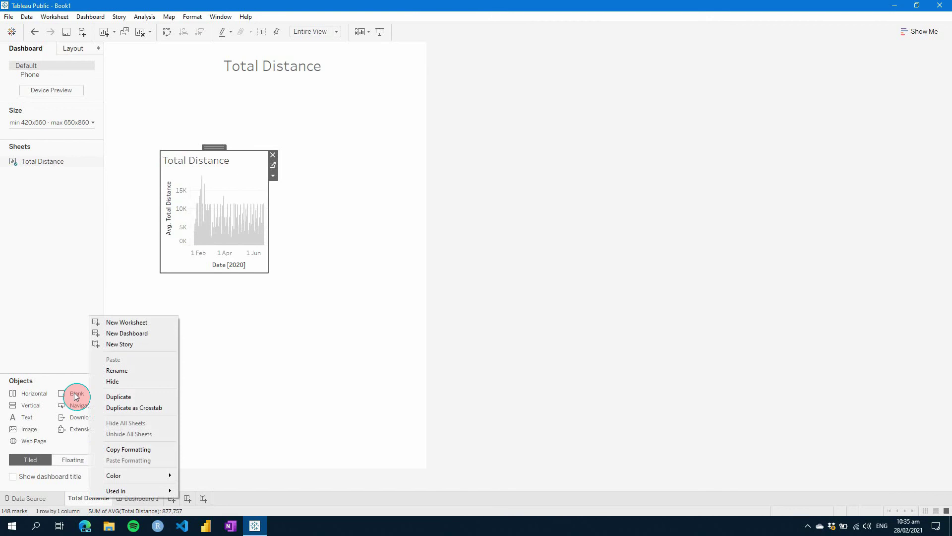
click(115, 396)
right_click(137, 497)
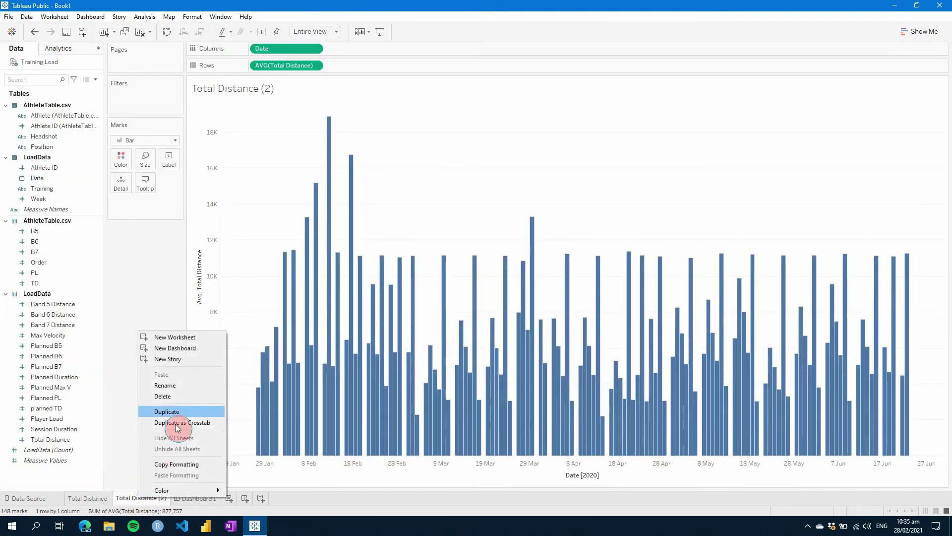
click(173, 385)
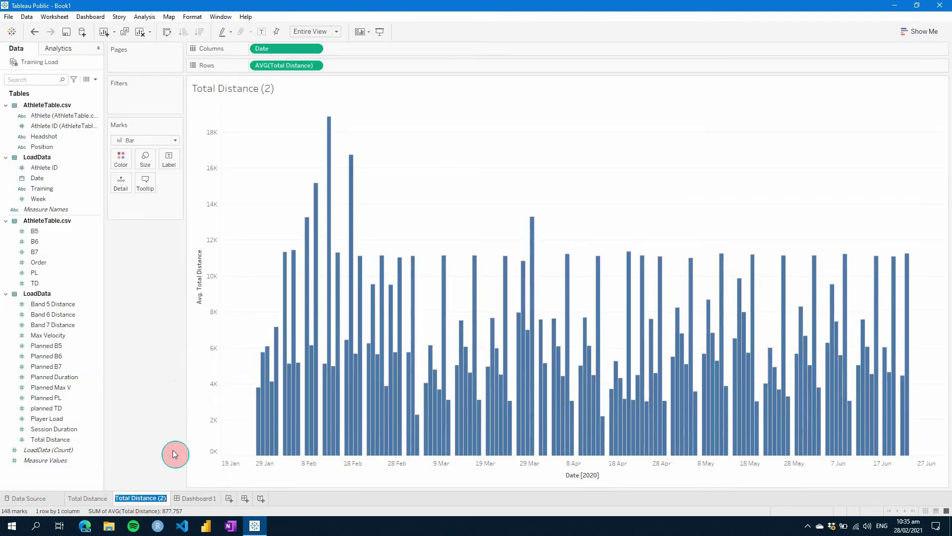
key(Return)
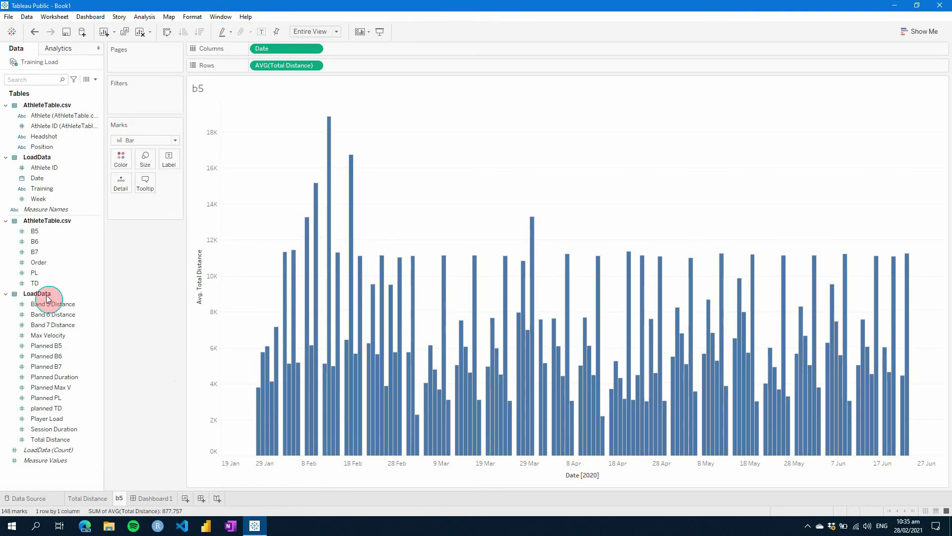
Replace AVG(Total Distance) on Rows with Band 5 Distance aggregated as Average
drag(61, 303, 364, 67)
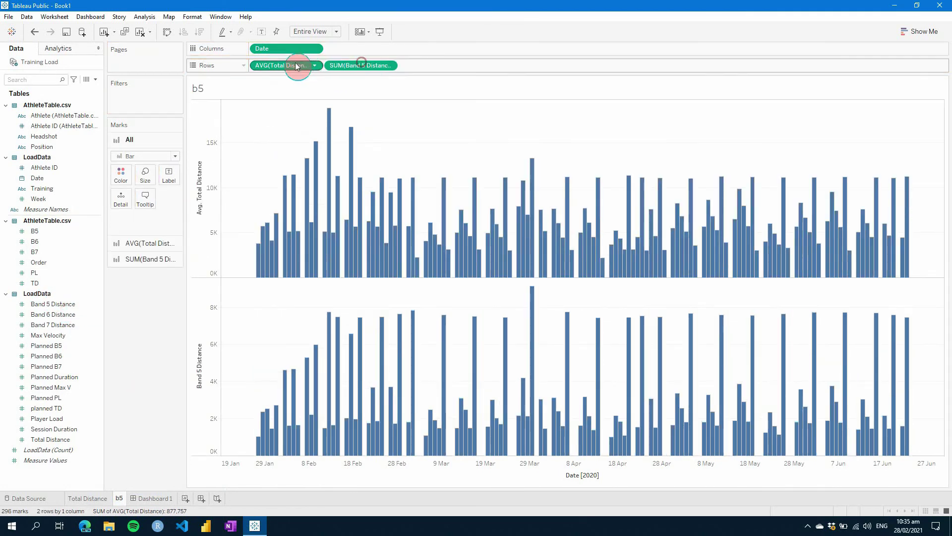
right_click(296, 67)
click(323, 258)
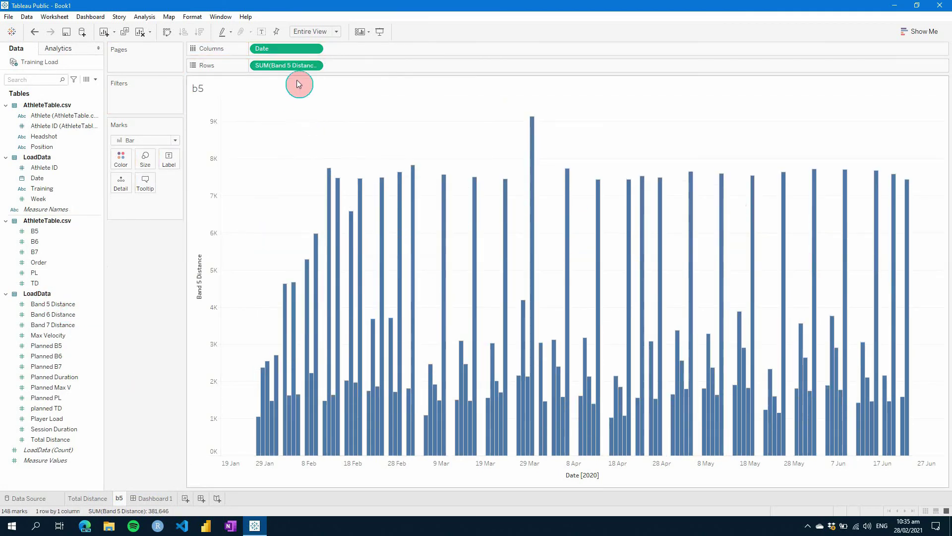
click(316, 66)
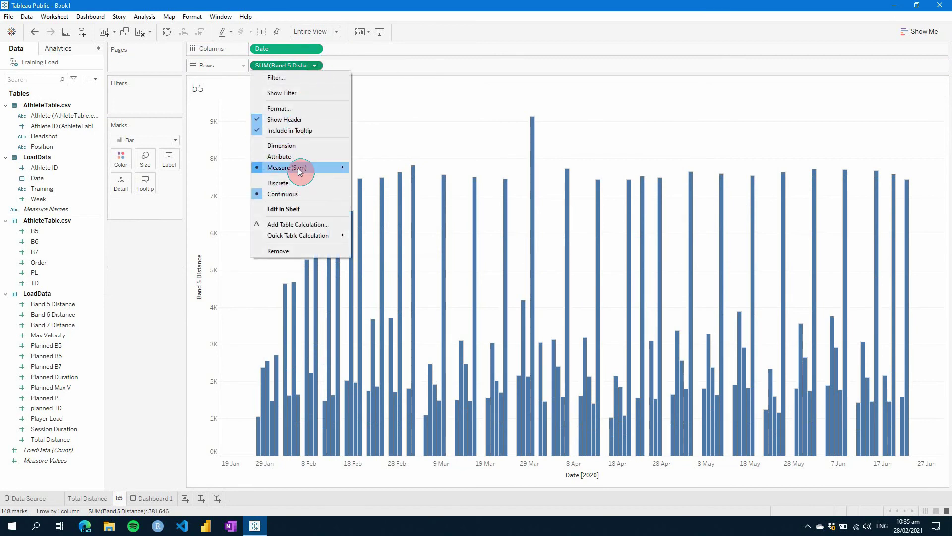
mouse_move(298, 167)
click(369, 179)
click(154, 499)
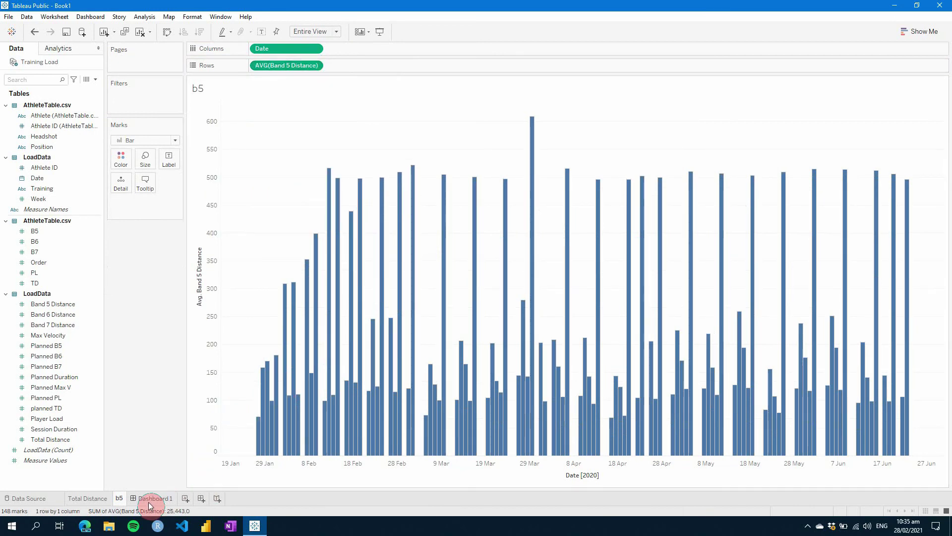
Add the b5 sheet on the right half and re-add Total Distance to its left
drag(25, 171, 276, 232)
click(210, 155)
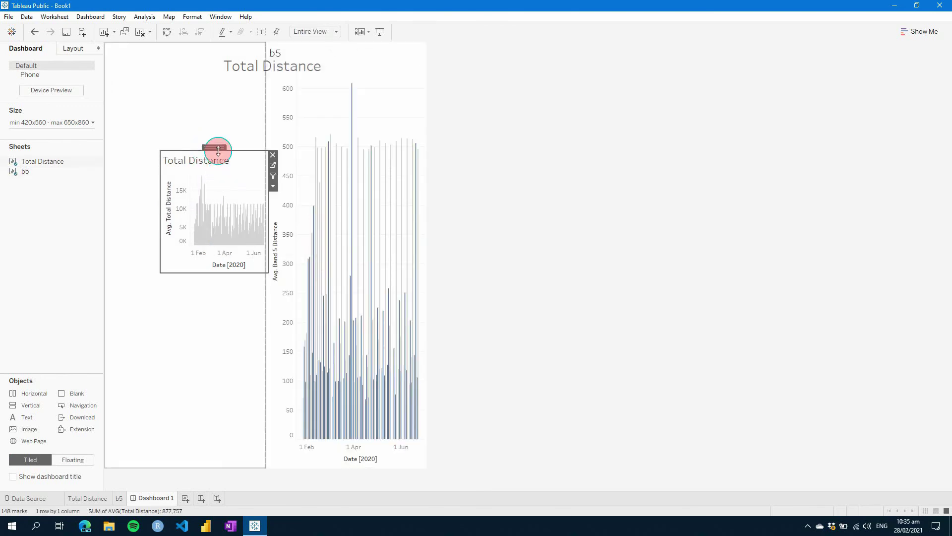
click(273, 155)
drag(42, 161, 277, 215)
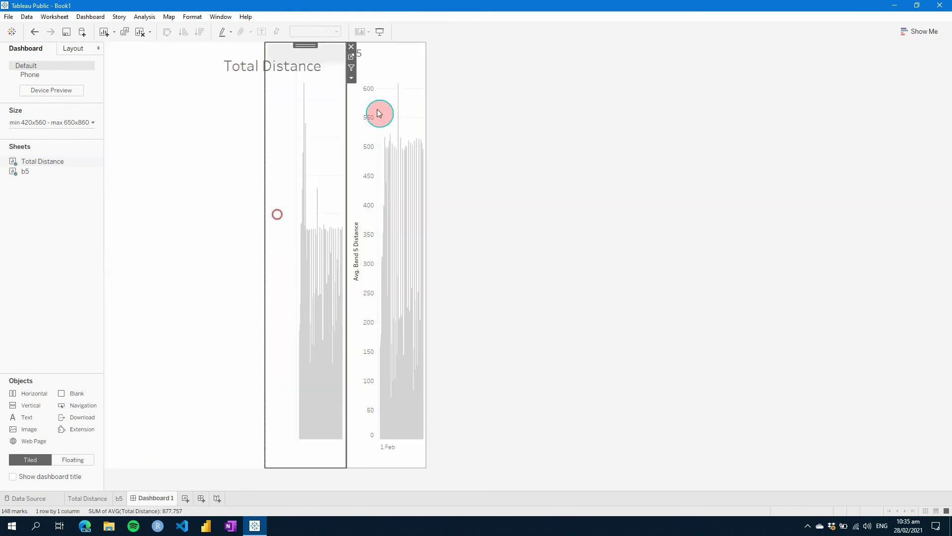
Remove the layout container holding the Total Distance and b5 charts
click(351, 79)
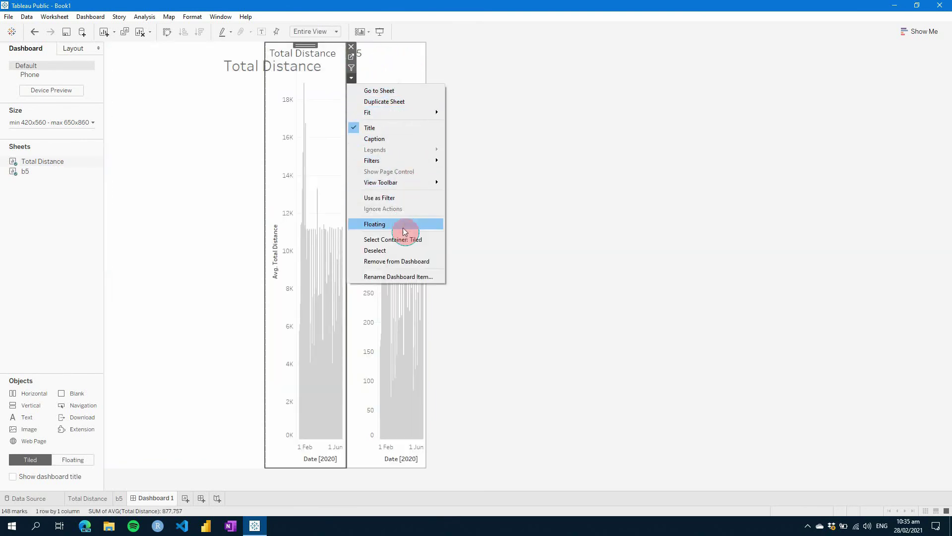
click(430, 240)
click(431, 57)
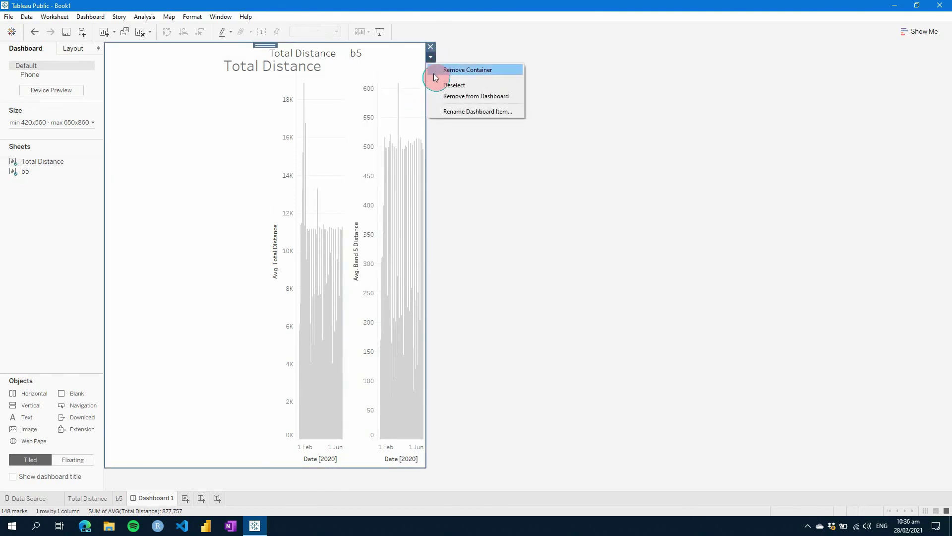
click(476, 70)
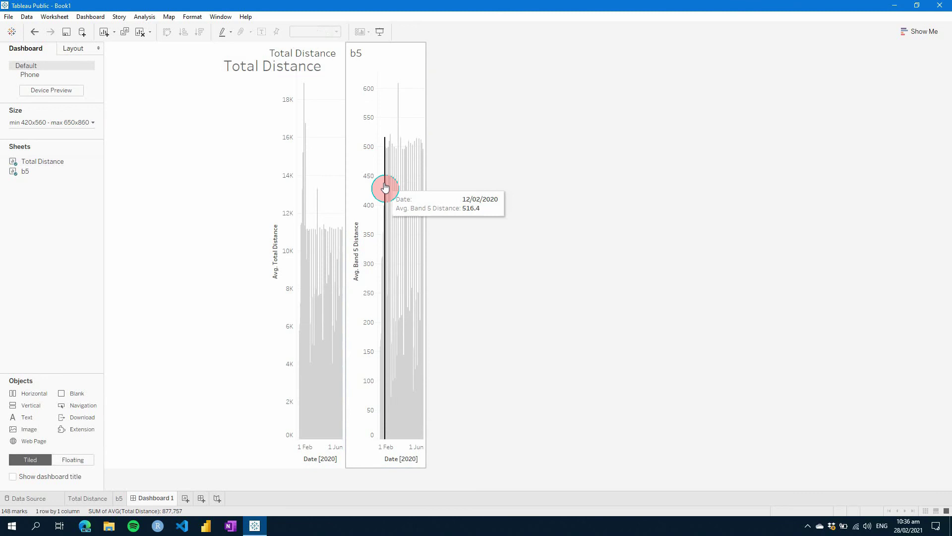
click(335, 84)
click(410, 57)
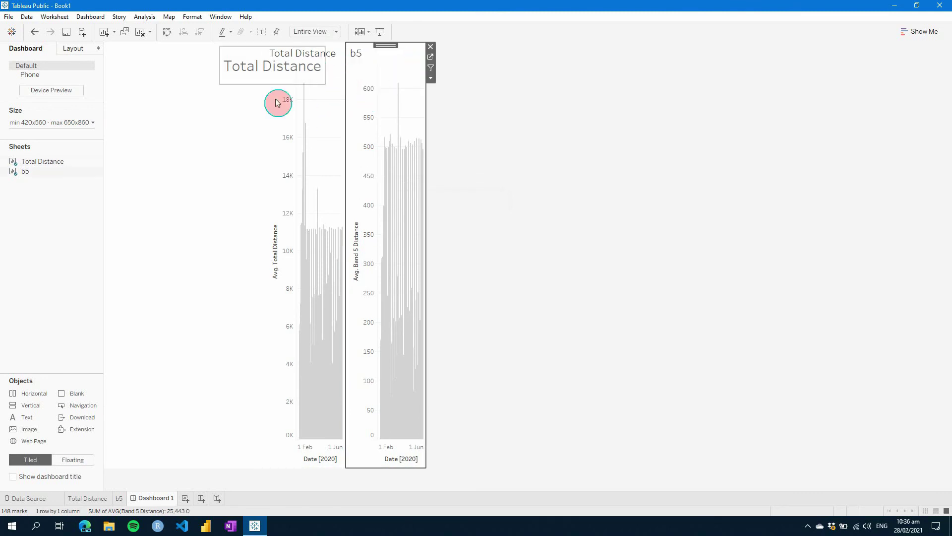
Shrink the Total Distance chart to 163×331 at top-left using a temporary Blank object
drag(63, 394, 268, 50)
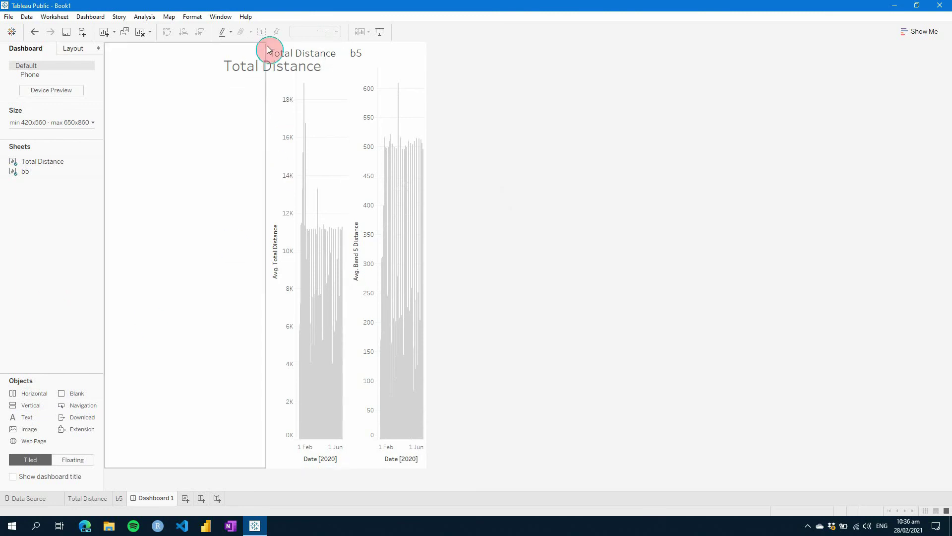
click(334, 112)
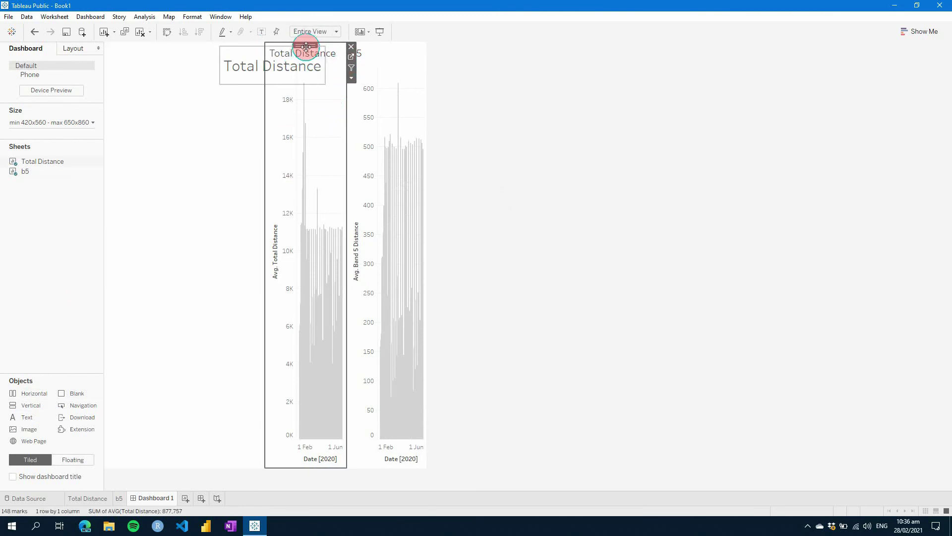
drag(303, 44, 194, 218)
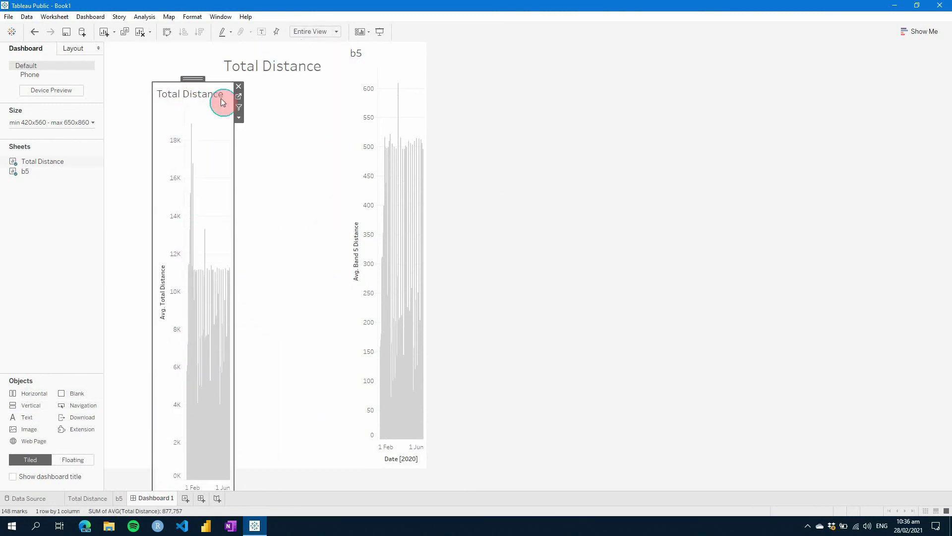
drag(220, 82, 194, 344)
click(236, 246)
click(281, 73)
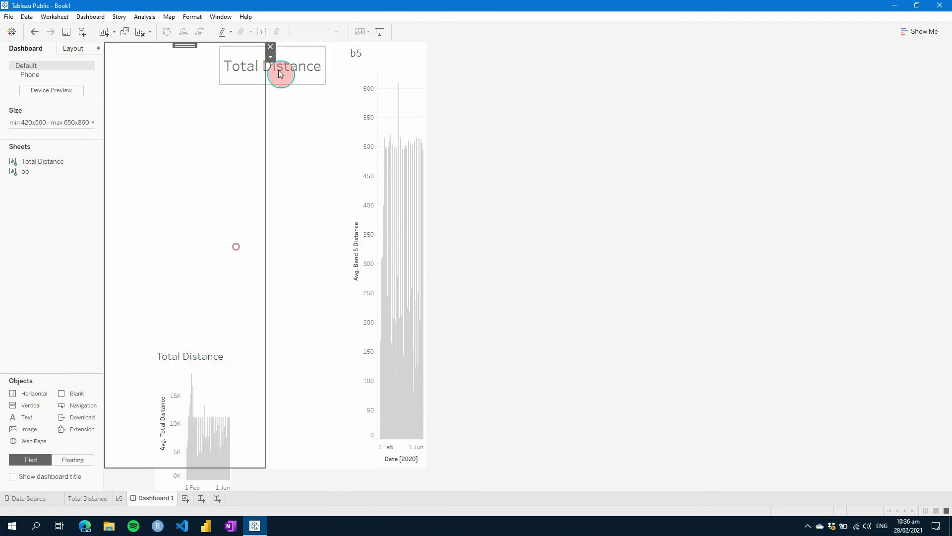
click(270, 47)
drag(188, 356, 169, 89)
click(74, 48)
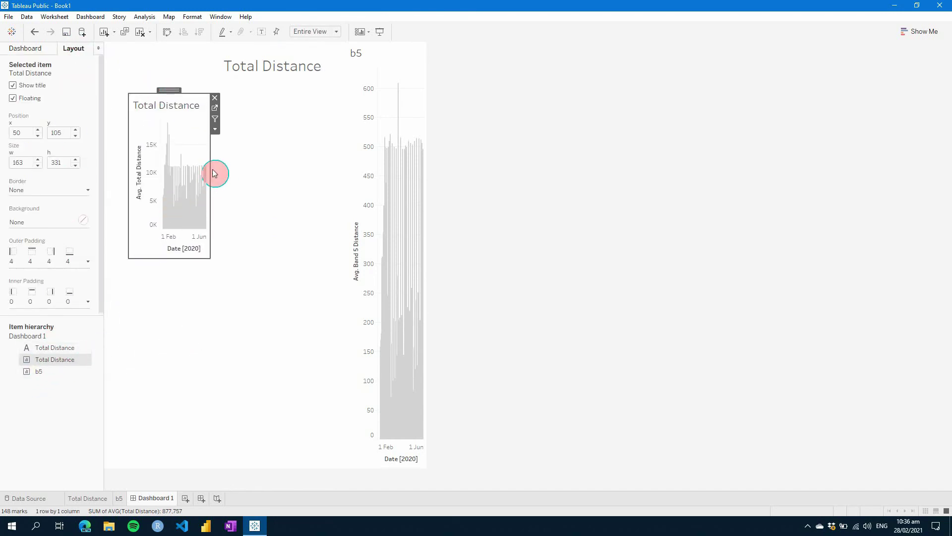
Widen the Total Distance chart to 306 and shift it slightly left and down
drag(212, 171, 282, 182)
drag(215, 90, 184, 96)
mouse_move(150, 144)
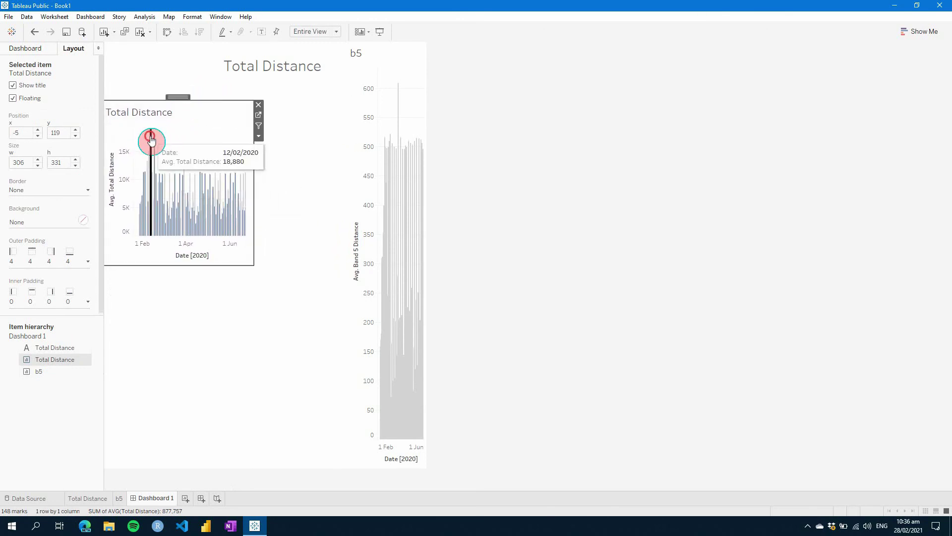
click(151, 140)
click(152, 142)
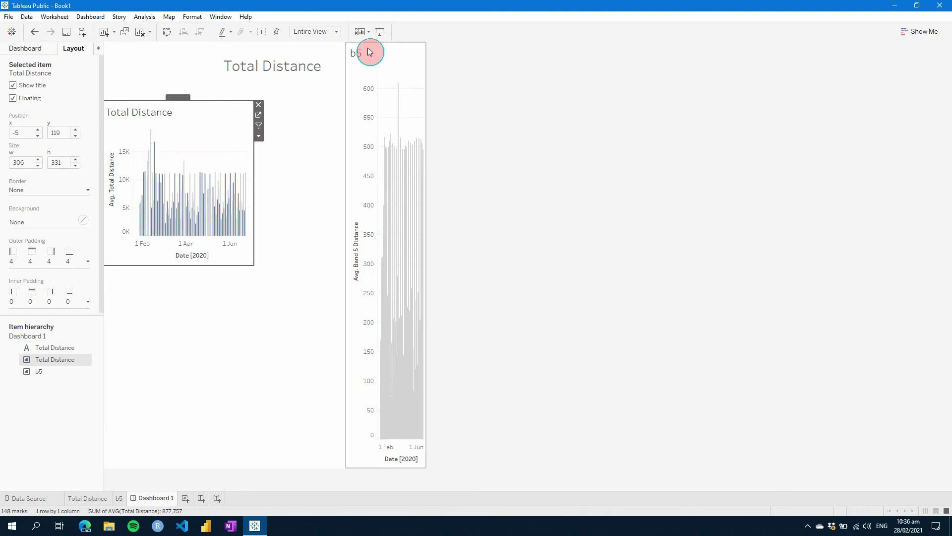
Delete the b5 chart and stretch Total Distance across the full dashboard width
click(396, 53)
click(432, 48)
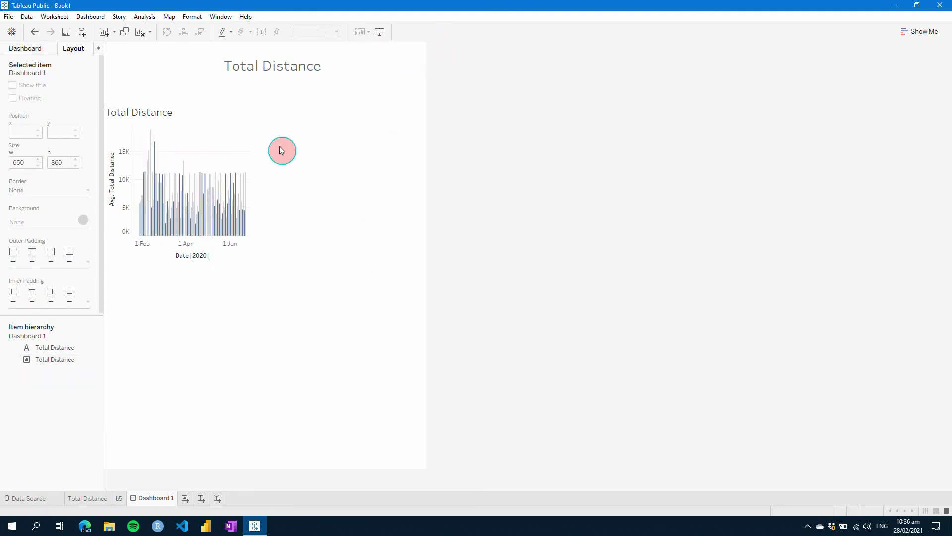
click(240, 146)
drag(254, 186, 422, 198)
click(283, 301)
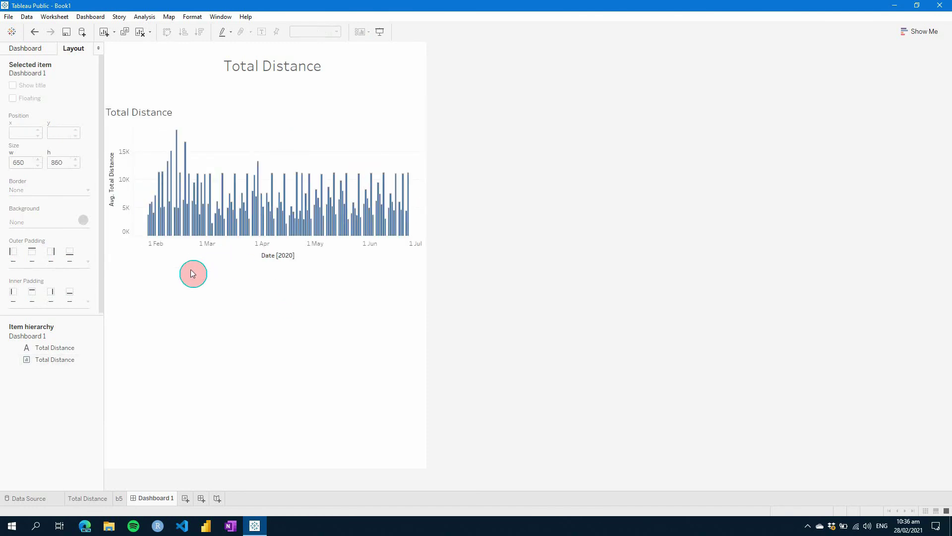